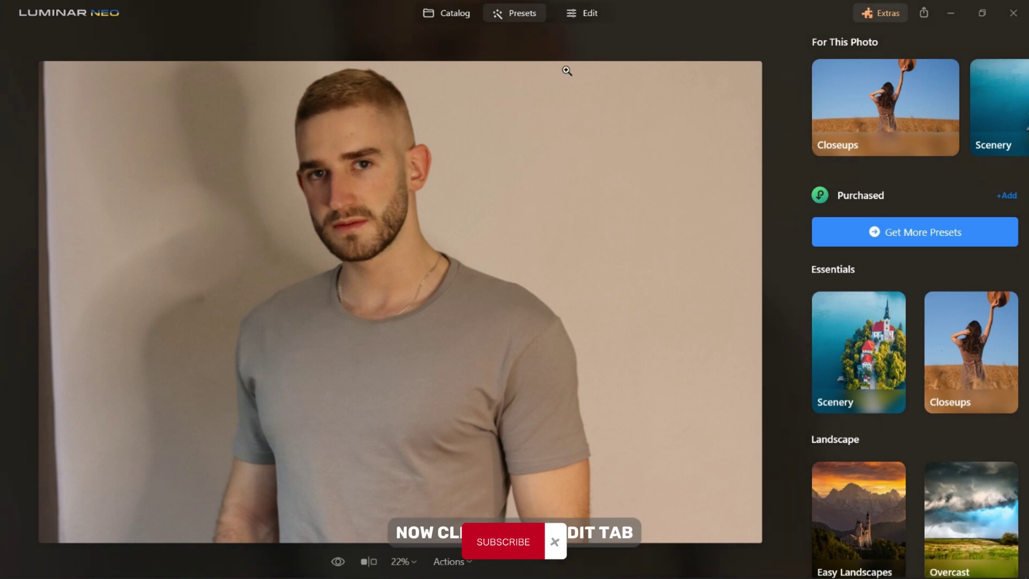
- Crop the photo to a portrait 4:5 ratio, shift it slightly within the frame and apply the crop
click(583, 16)
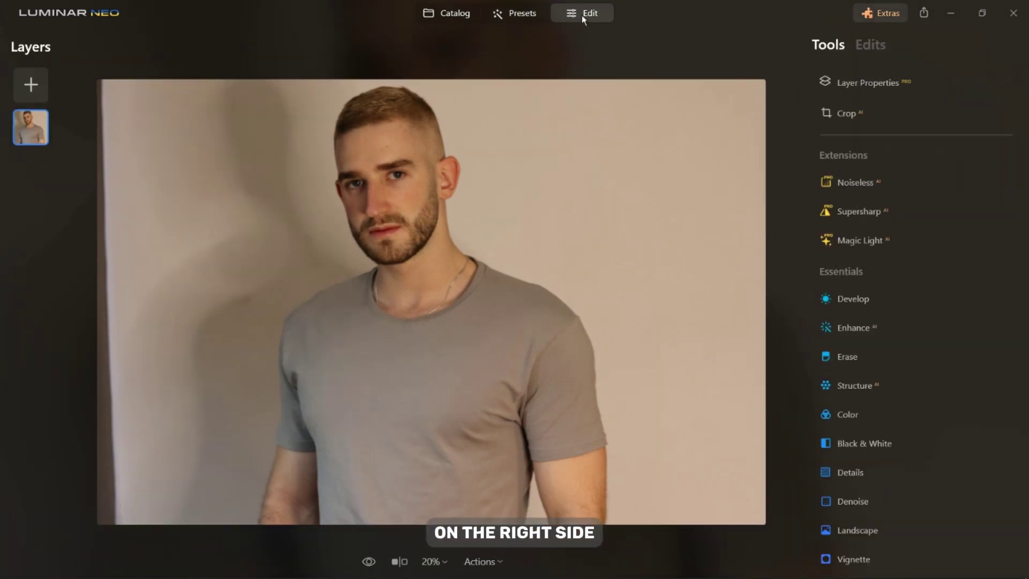
click(840, 113)
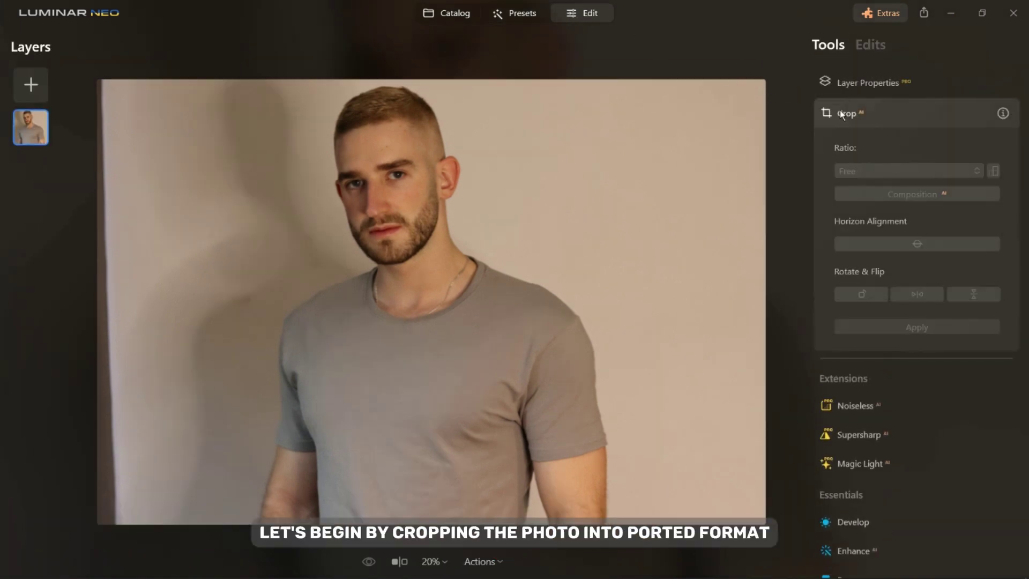
click(901, 169)
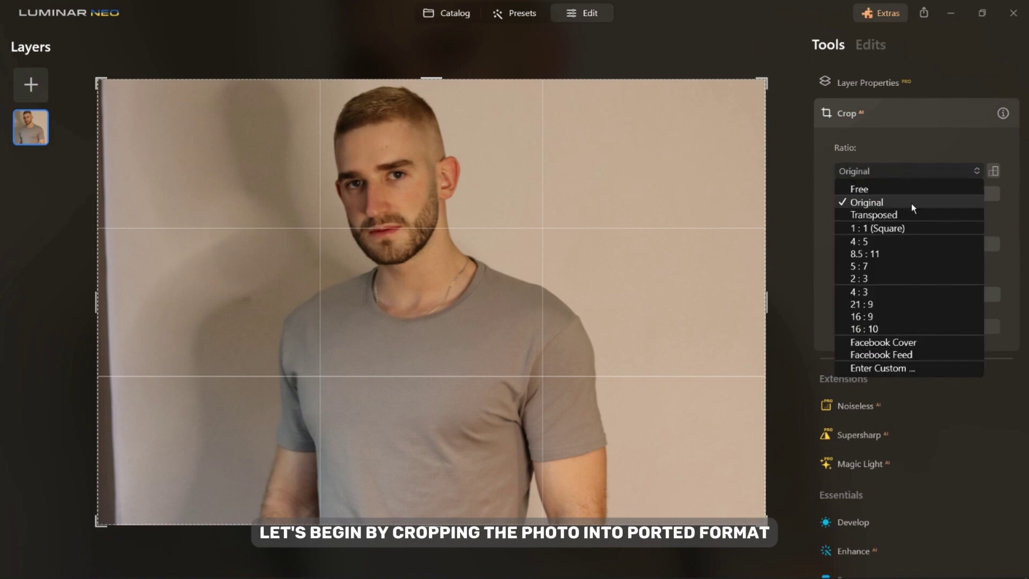
click(921, 239)
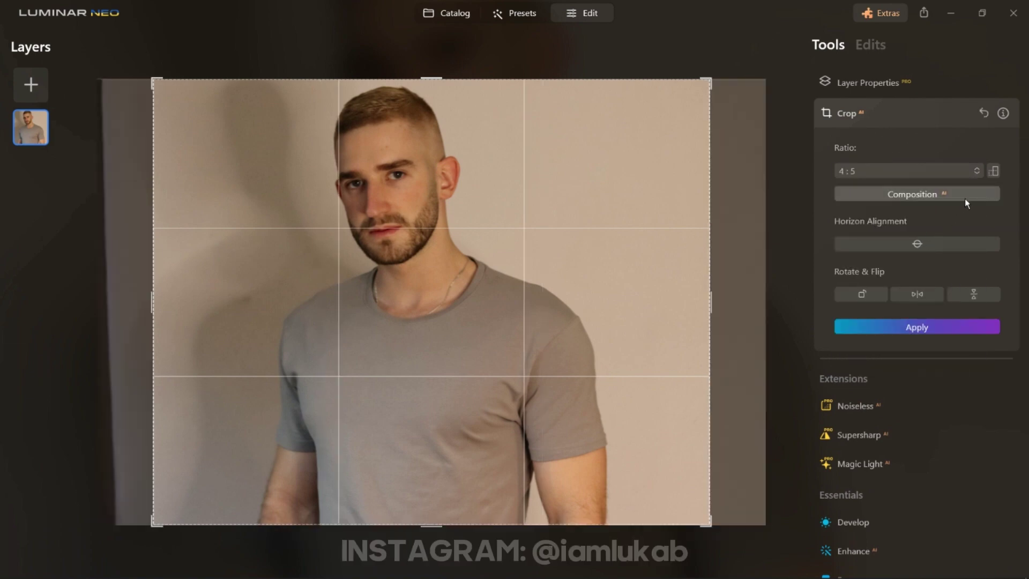
click(994, 171)
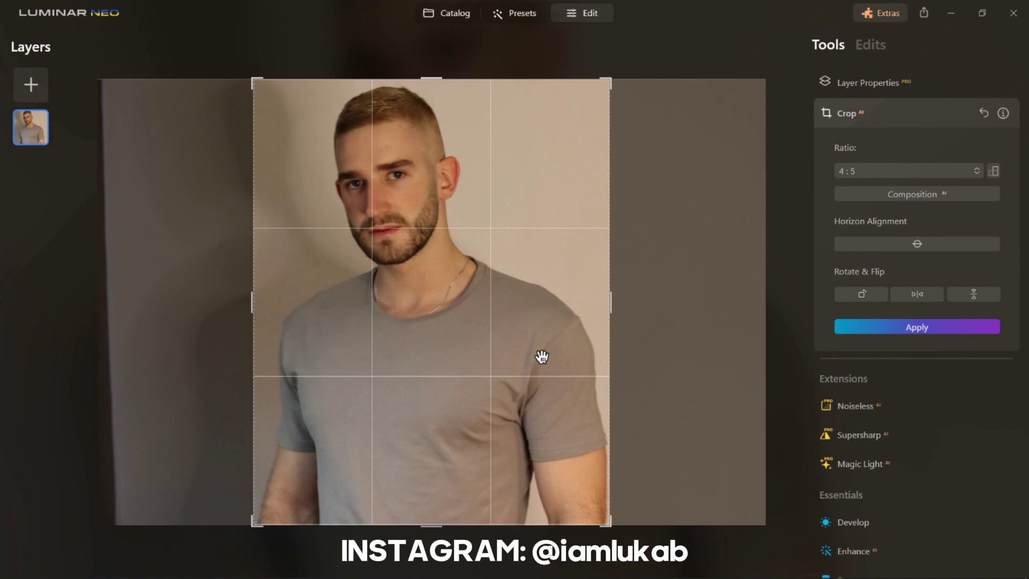
drag(498, 368, 493, 371)
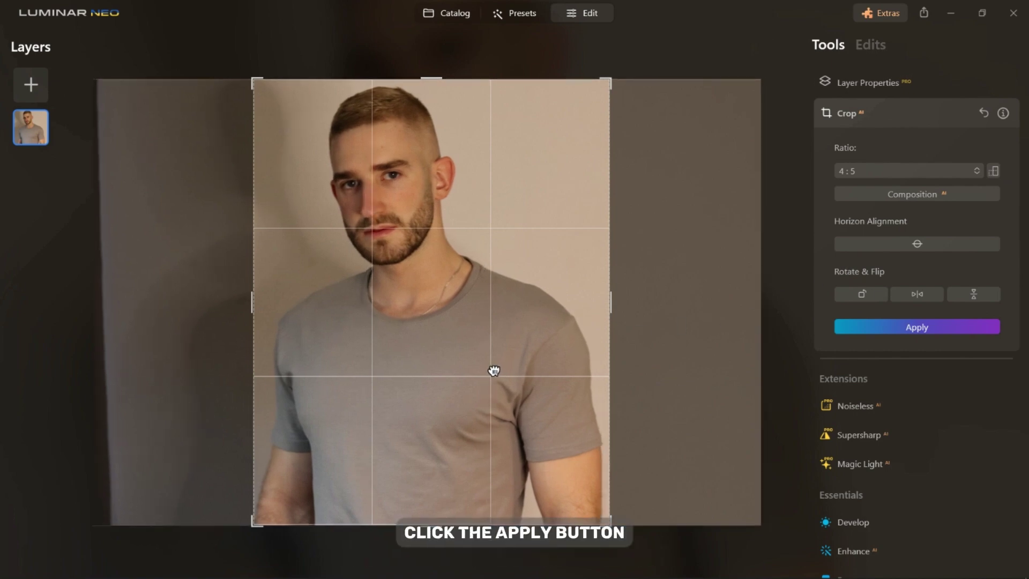
click(837, 329)
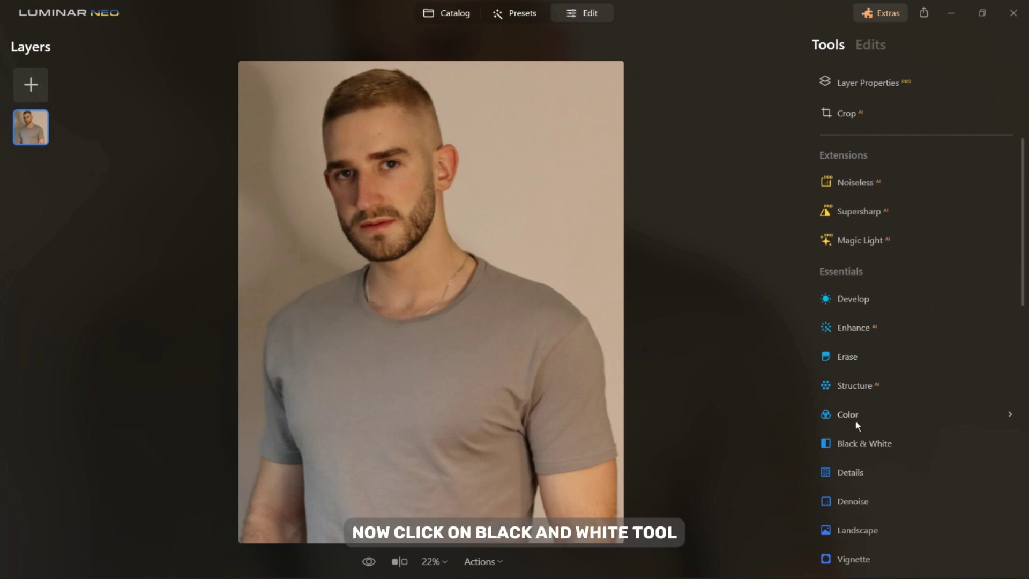
- Convert the photo to black and white
click(857, 438)
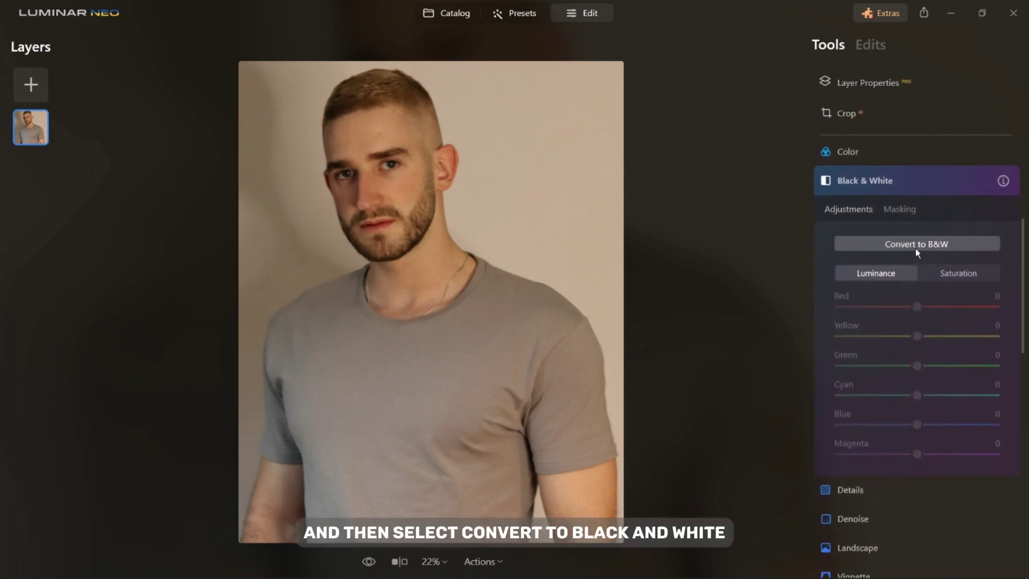
click(916, 252)
click(909, 185)
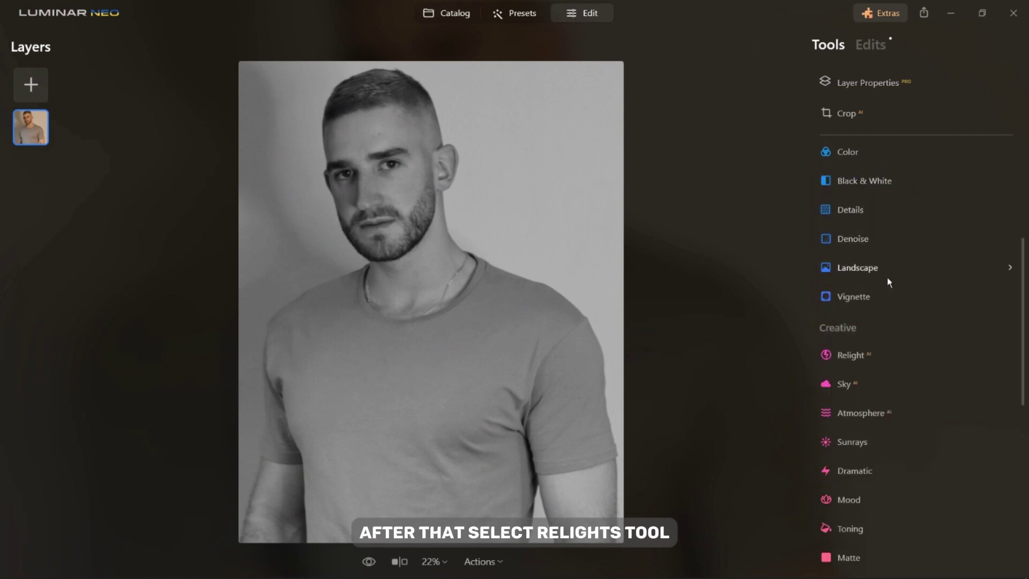
- Relight the photo with Brightness Near at 34 and Brightness Far at -74
click(877, 355)
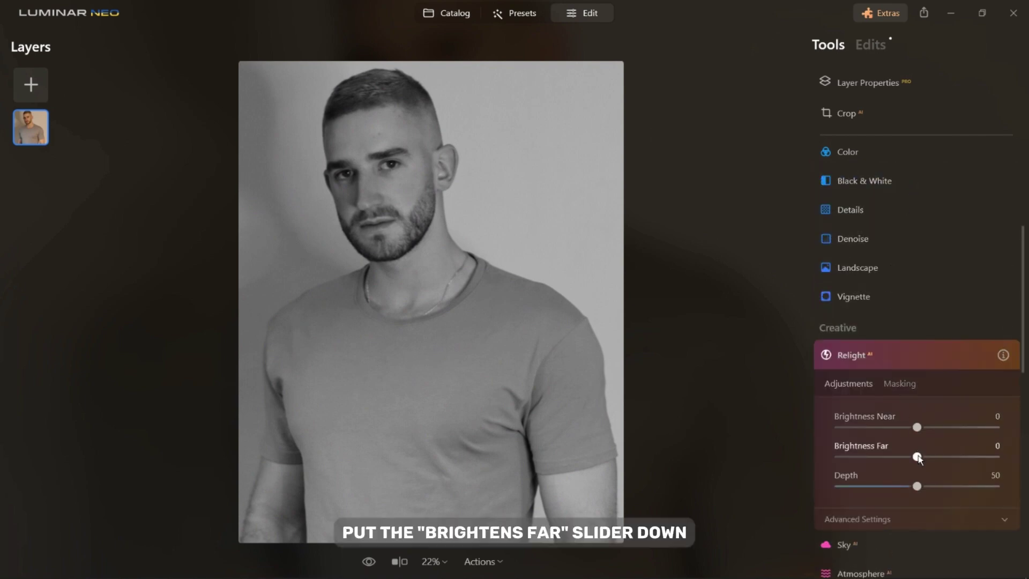
drag(919, 459, 872, 461)
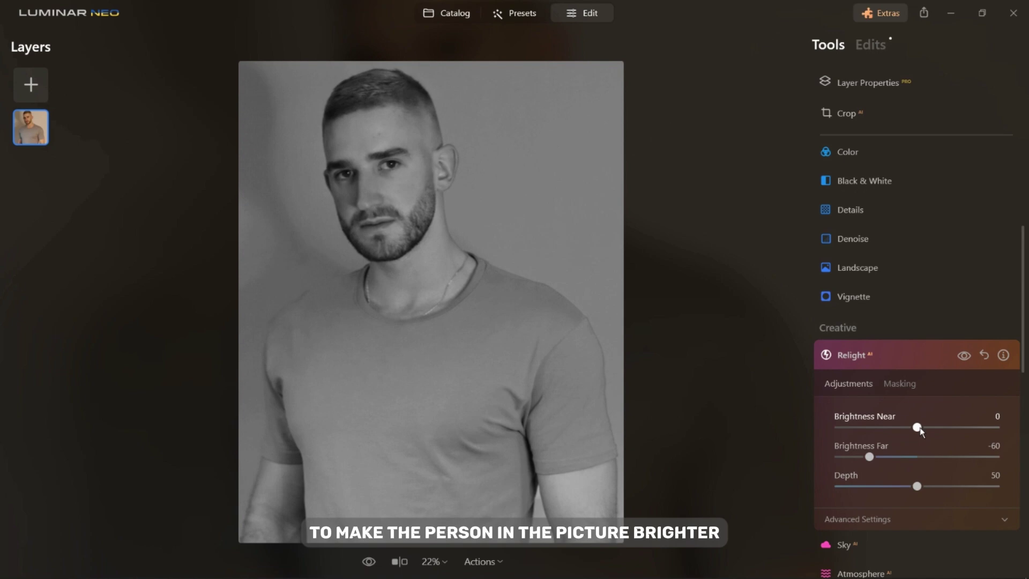
drag(934, 431, 947, 432)
drag(869, 456, 858, 457)
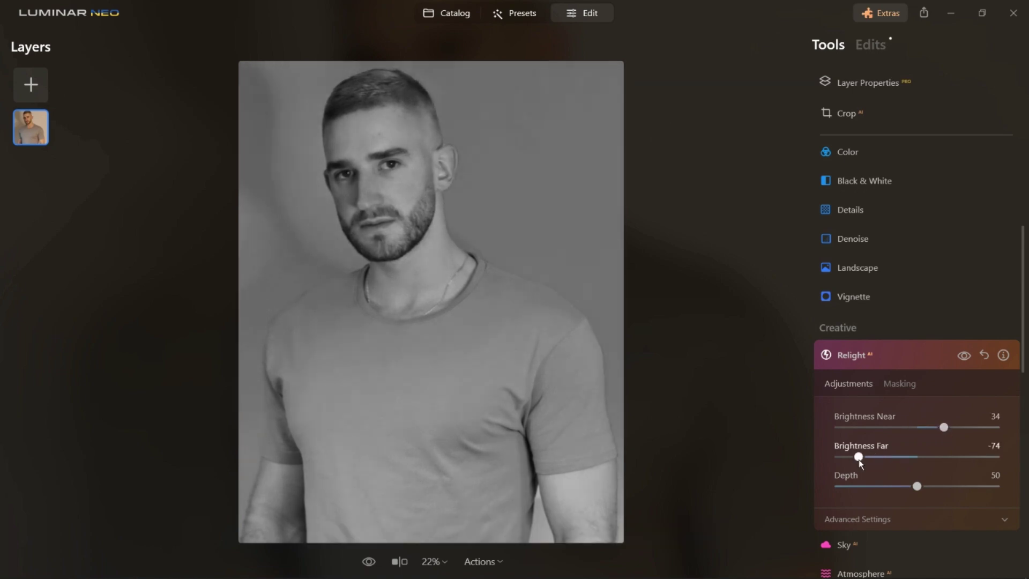
click(914, 353)
- Place a red Studio Light at the shoulder on the image's right, with hue 360, saturation 100 and amount 59
scroll(910, 370, down, 5)
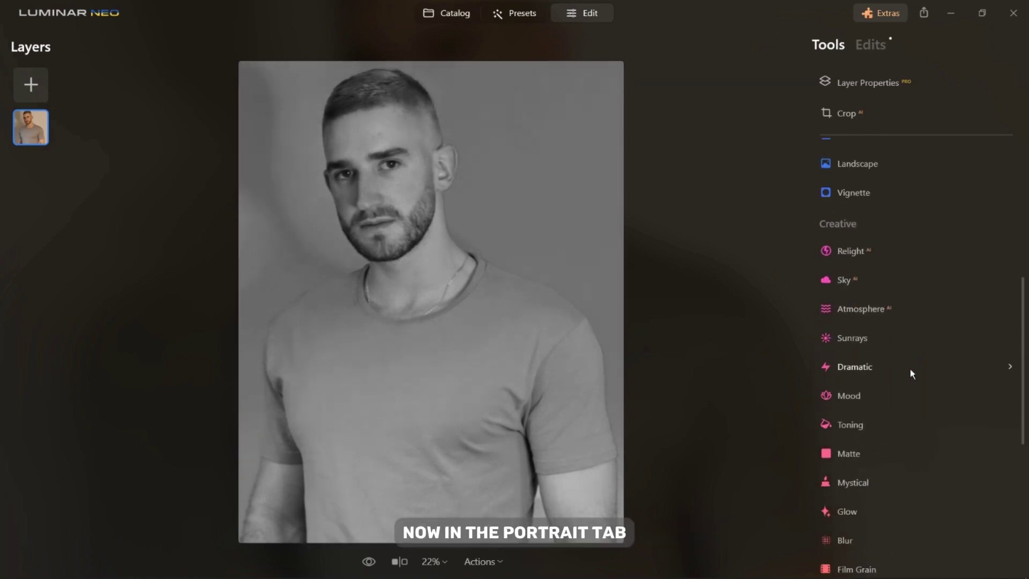
click(895, 406)
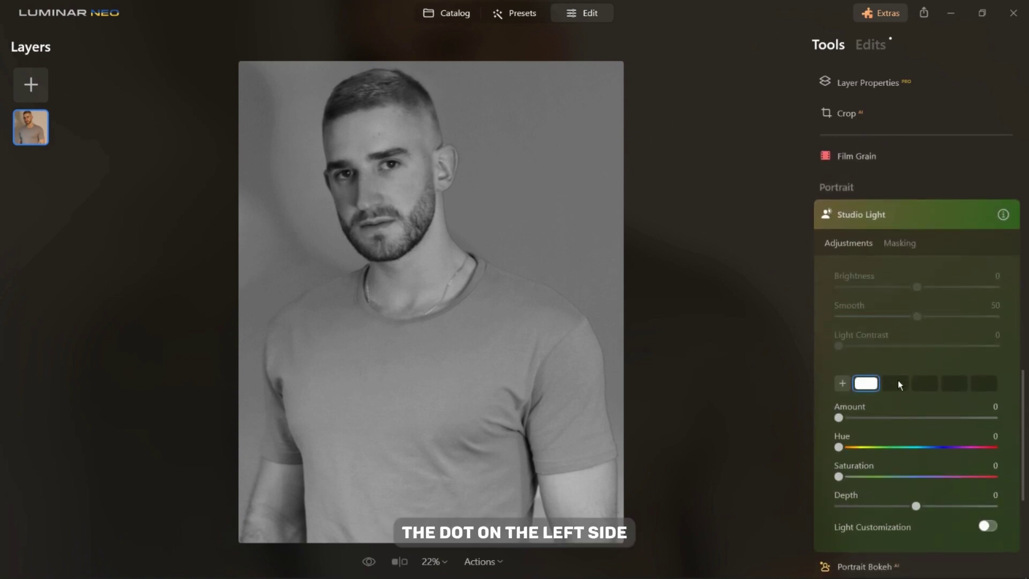
drag(475, 357, 552, 326)
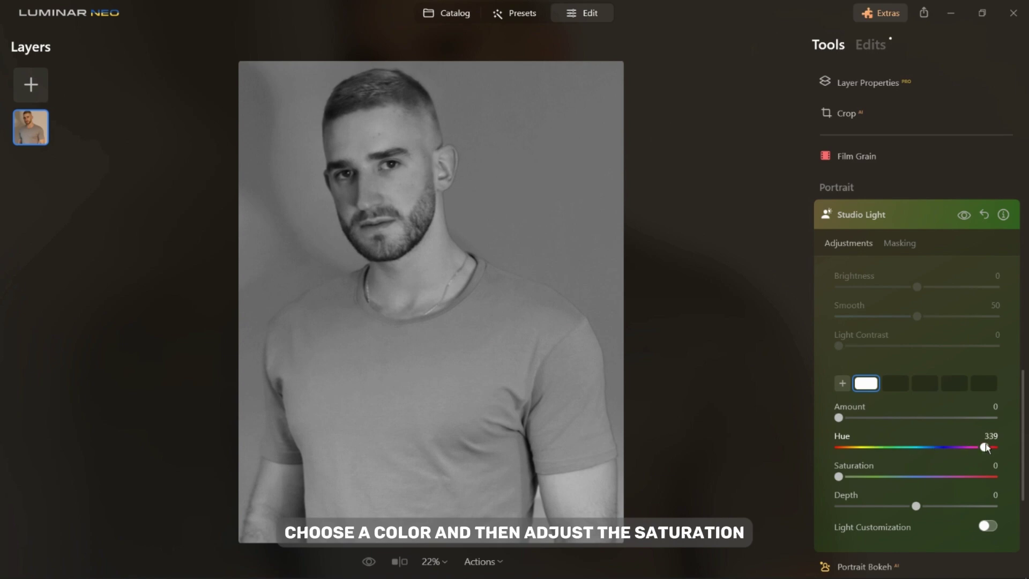
drag(985, 447, 998, 445)
drag(839, 478, 998, 481)
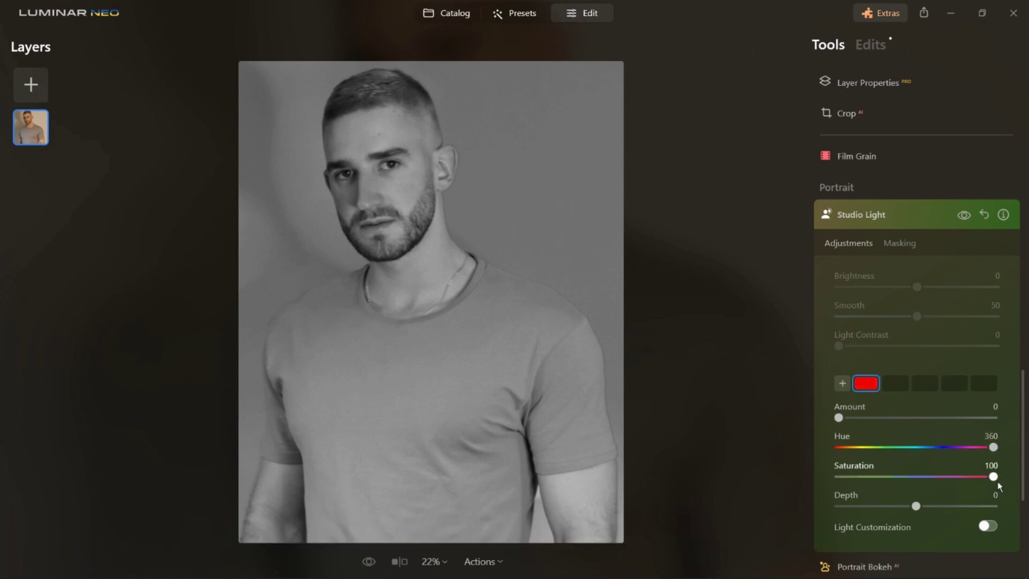
drag(848, 419, 917, 421)
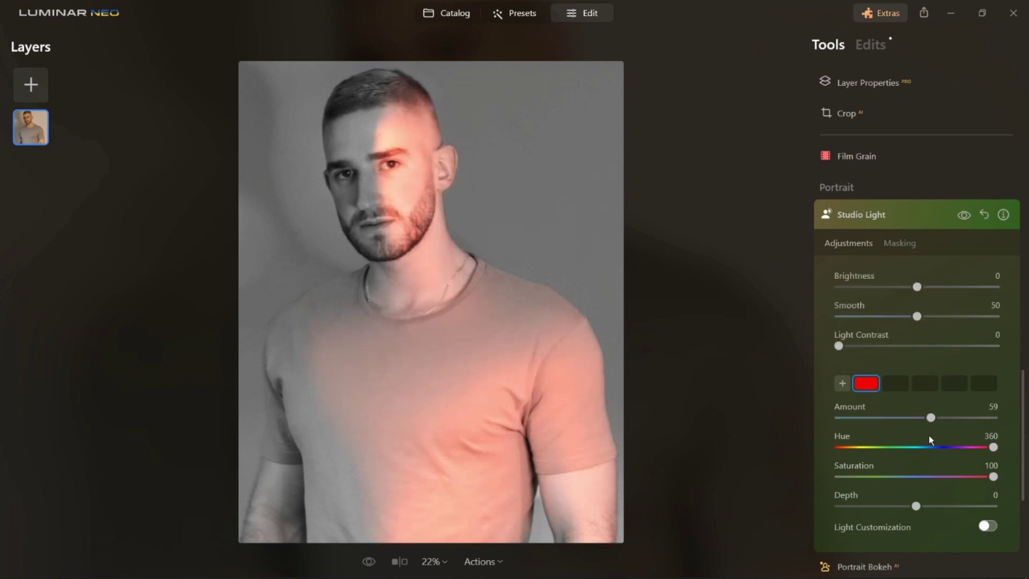
- Set Studio Light brightness to -75, light contrast to 17 and the red light's depth to -70, moving that light just outside the shoulder
drag(920, 506, 873, 513)
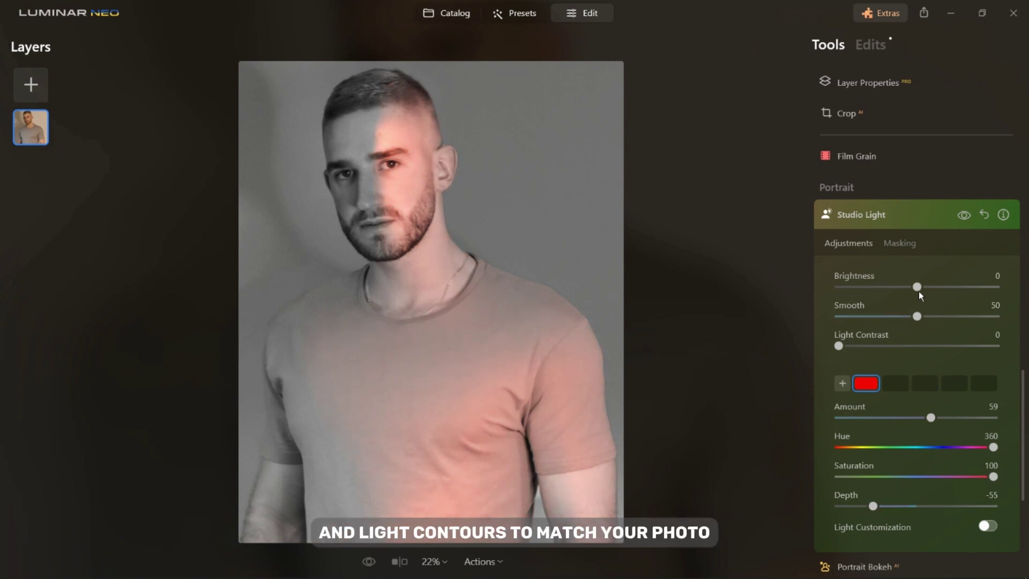
drag(917, 287, 856, 298)
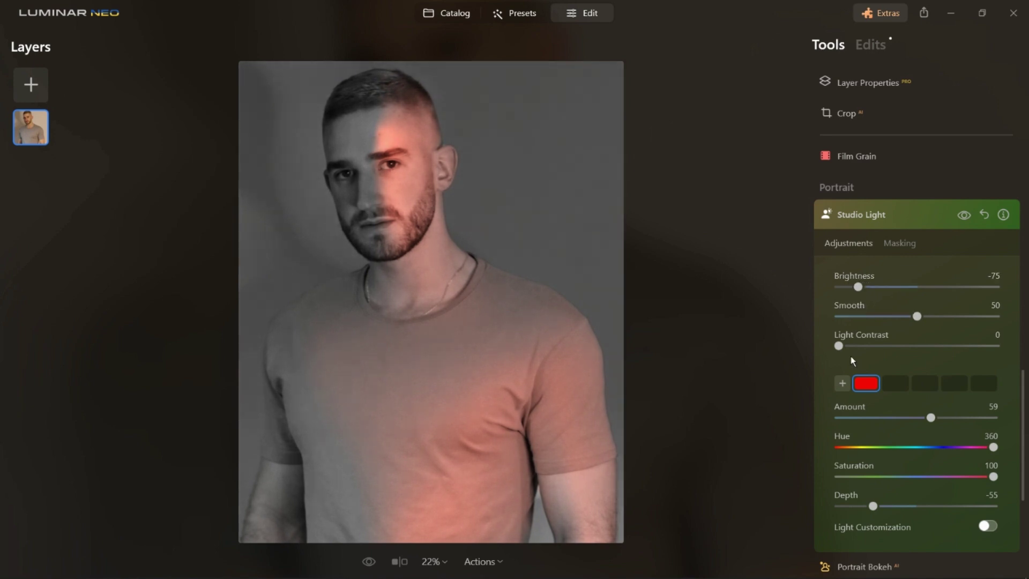
drag(839, 346, 867, 346)
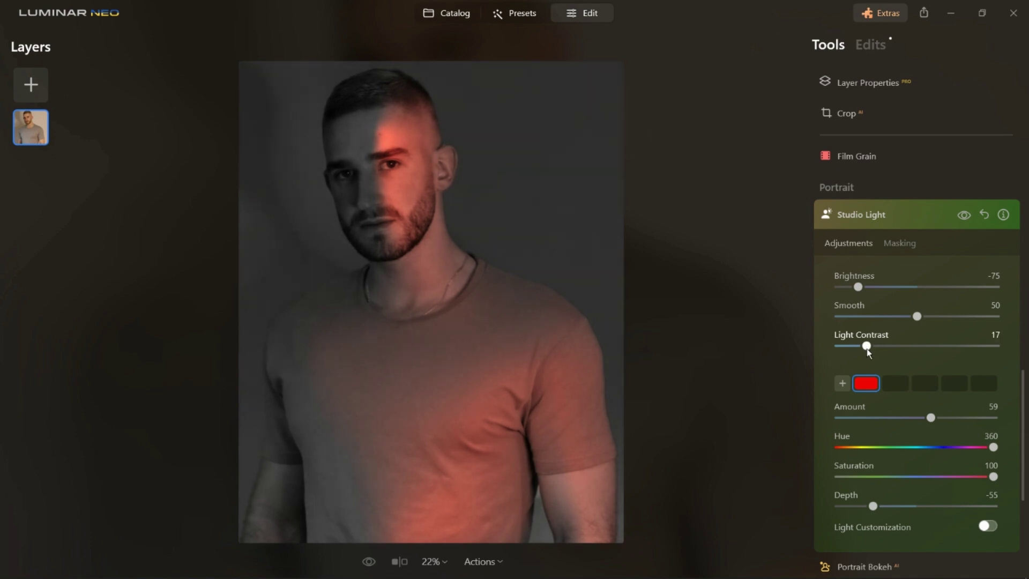
drag(880, 505, 857, 507)
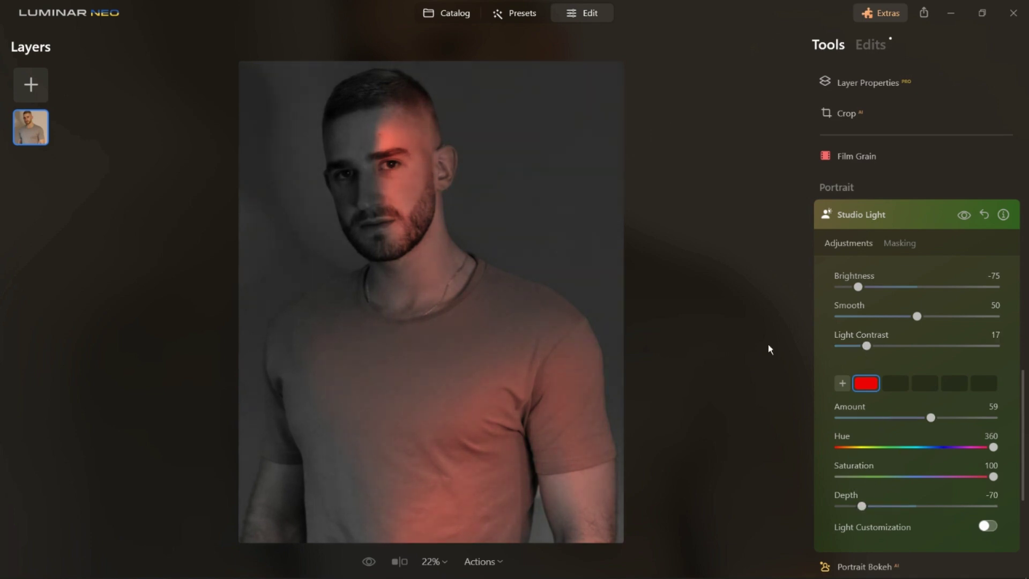
drag(556, 324, 600, 281)
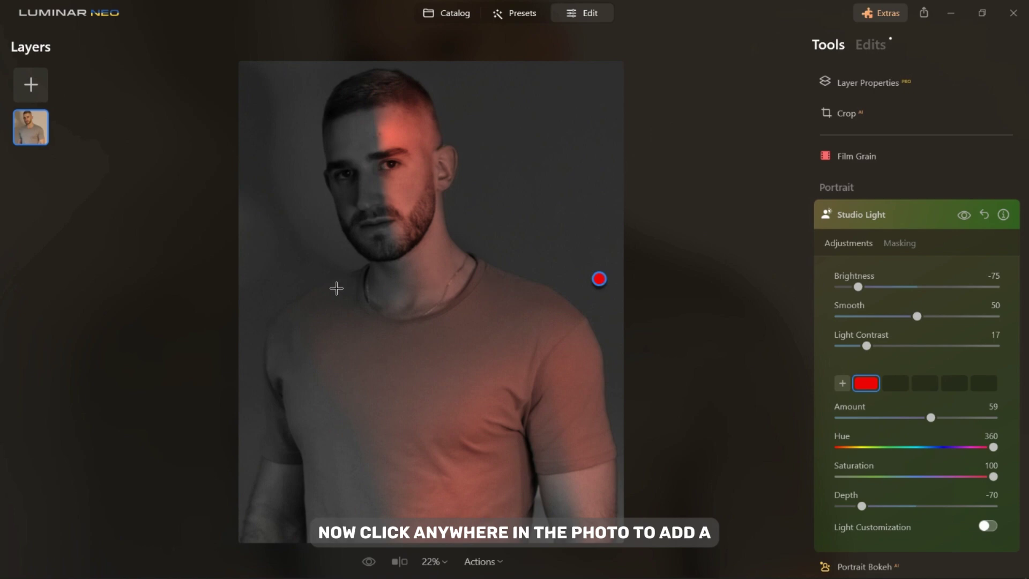
- Add a blue light above the opposite shoulder with hue 215, saturation 100 and amount 37
click(281, 272)
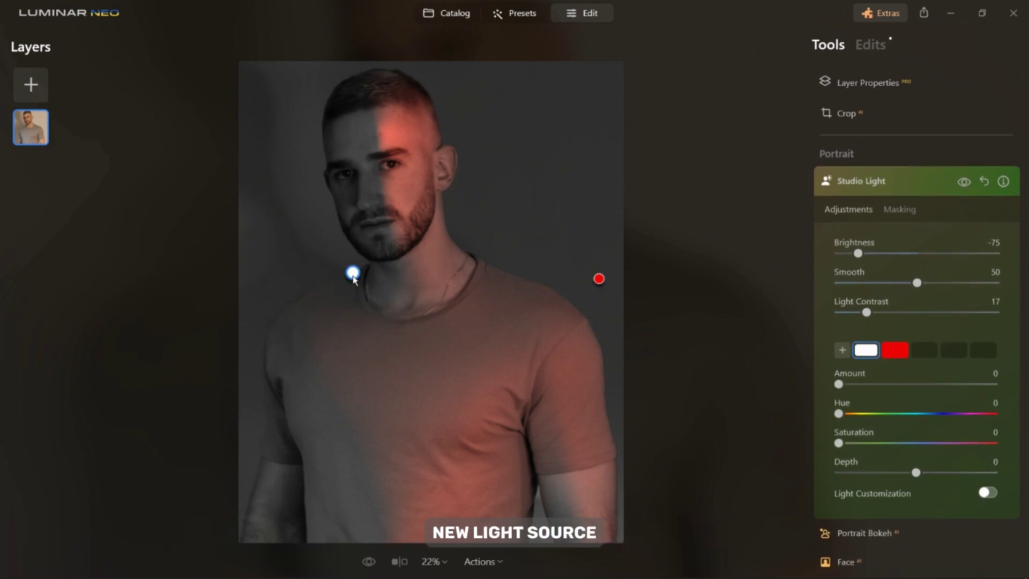
drag(341, 278, 285, 283)
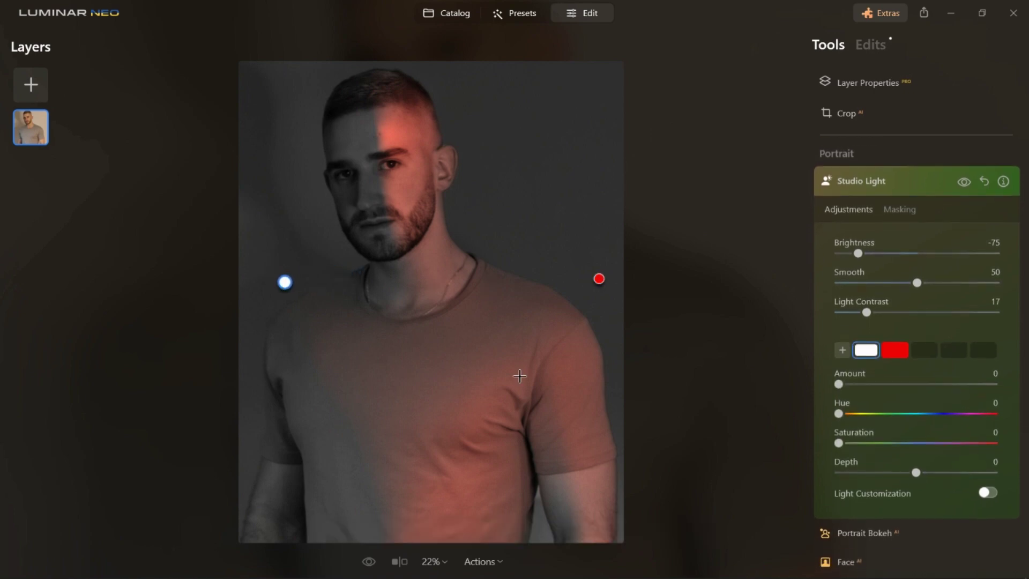
click(930, 415)
drag(839, 443, 997, 444)
drag(839, 384, 899, 390)
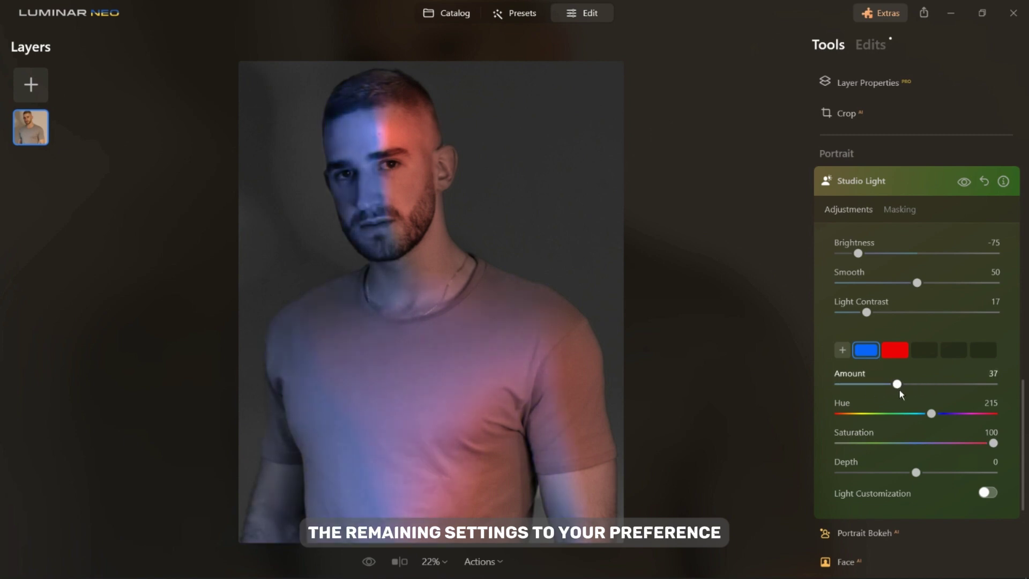
- Set the blue light's depth to -36, and the Studio Light smooth to 58, brightness to -84 and light contrast to 20
drag(916, 472, 905, 489)
drag(916, 282, 930, 283)
drag(858, 253, 851, 253)
drag(867, 312, 871, 312)
drag(903, 472, 887, 472)
- Set the red light's depth to -60 and move both the red and blue lights slightly lower beside the shoulders
click(895, 350)
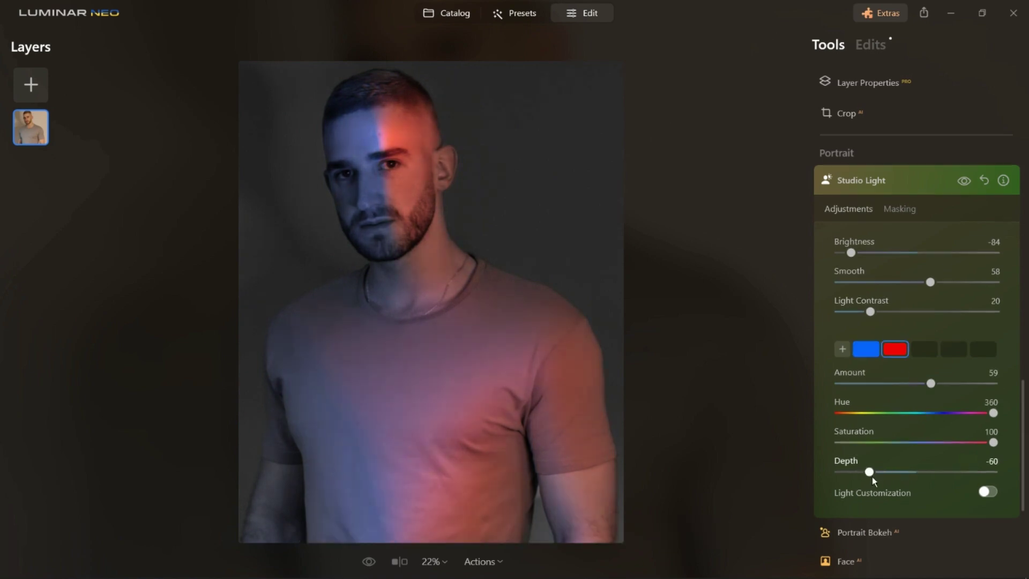
mouse_move(599, 279)
drag(601, 282, 602, 305)
click(285, 282)
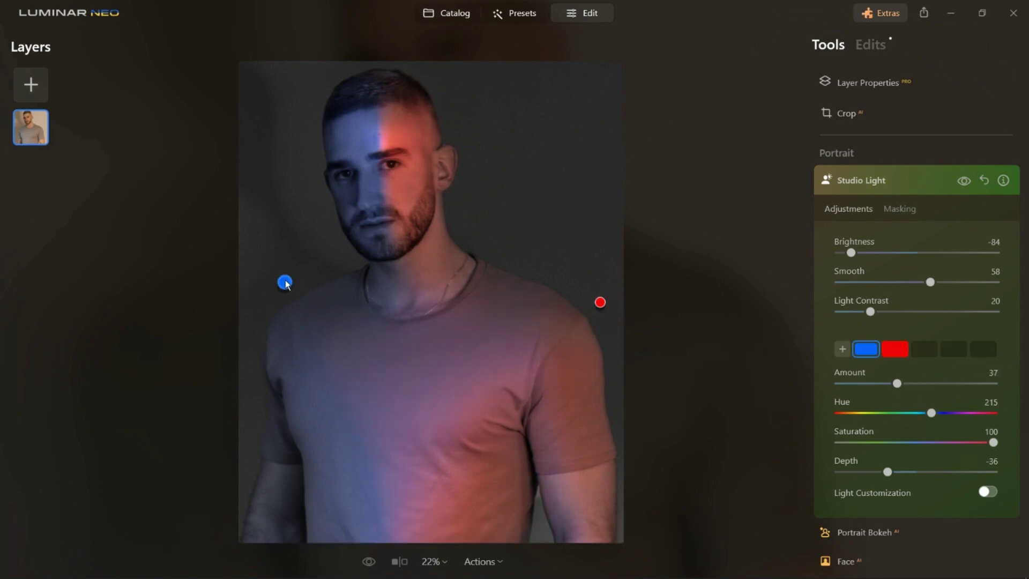
mouse_move(280, 289)
mouse_down()
mouse_move(256, 225)
mouse_move(227, 339)
mouse_move(220, 319)
mouse_move(186, 308)
mouse_move(234, 311)
mouse_move(275, 294)
mouse_up()
click(927, 187)
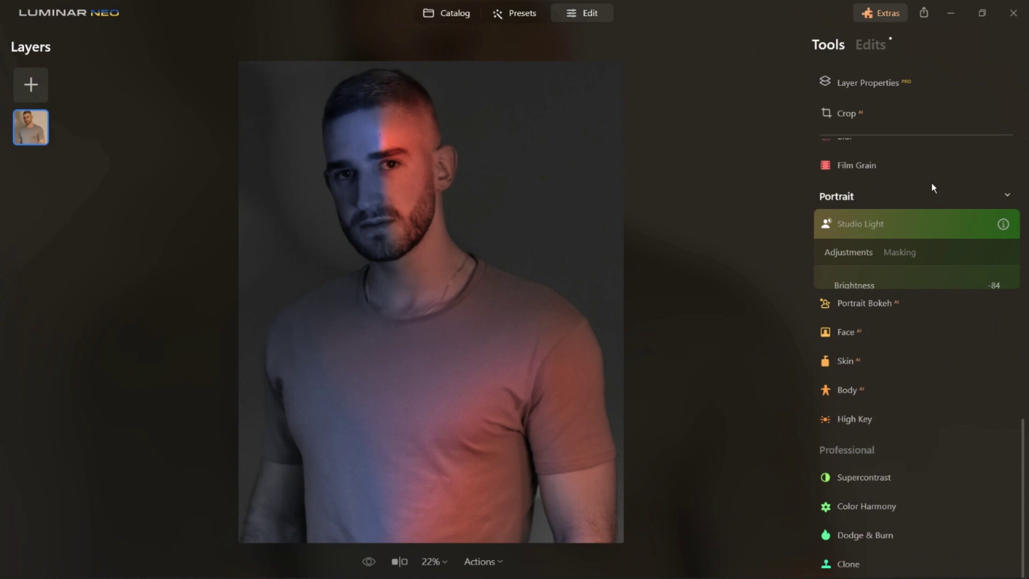
- Compare the edited portrait with the original using the before/after split view and the full preview toggle
click(399, 562)
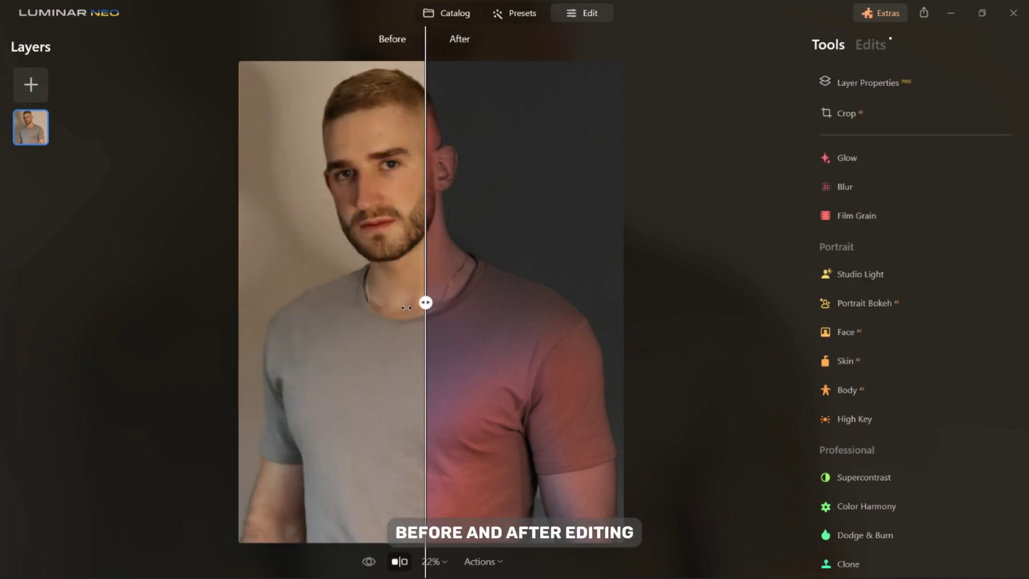
drag(431, 303, 258, 311)
drag(323, 314, 250, 287)
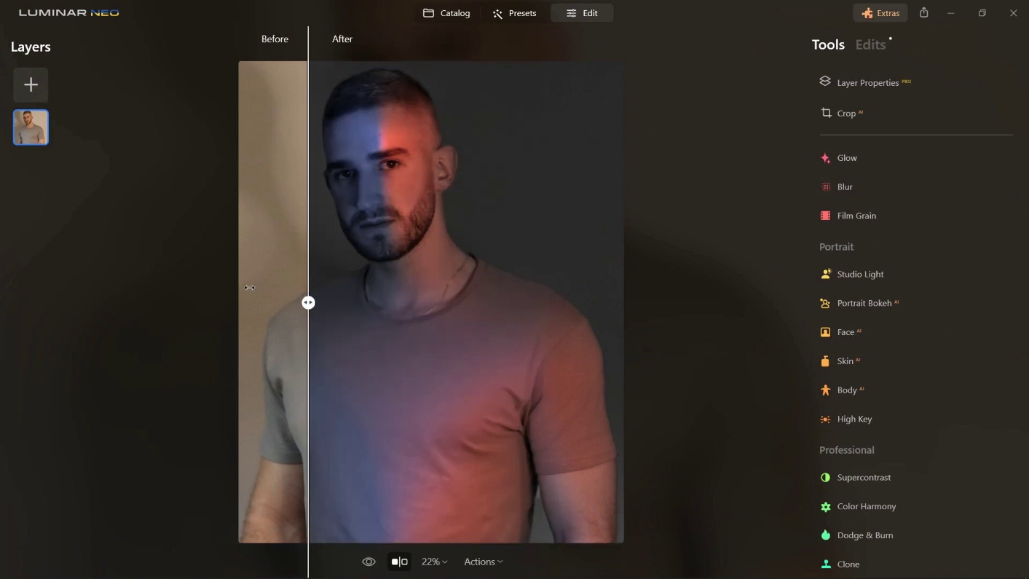
click(391, 567)
click(373, 567)
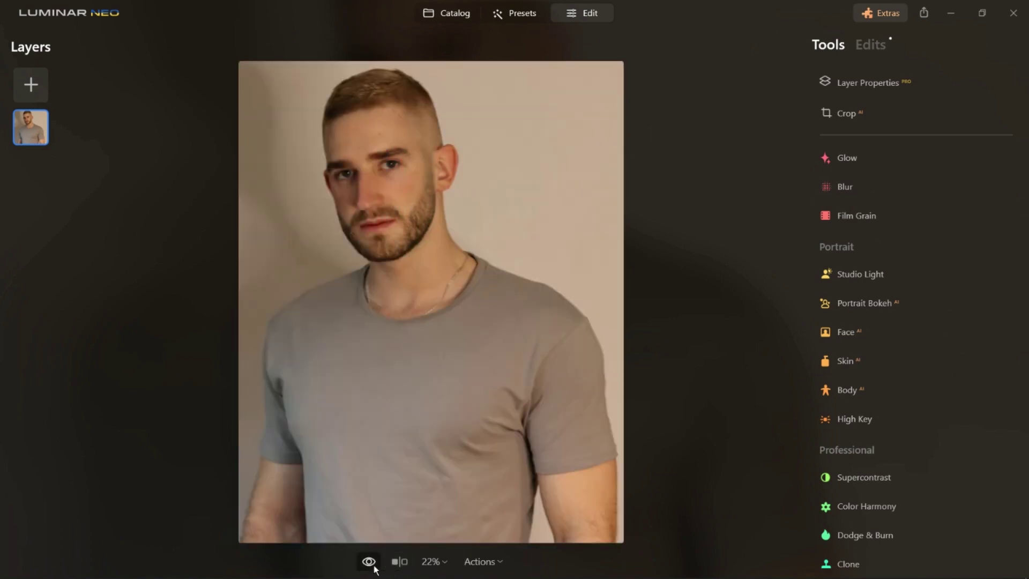
click(375, 567)
click(374, 567)
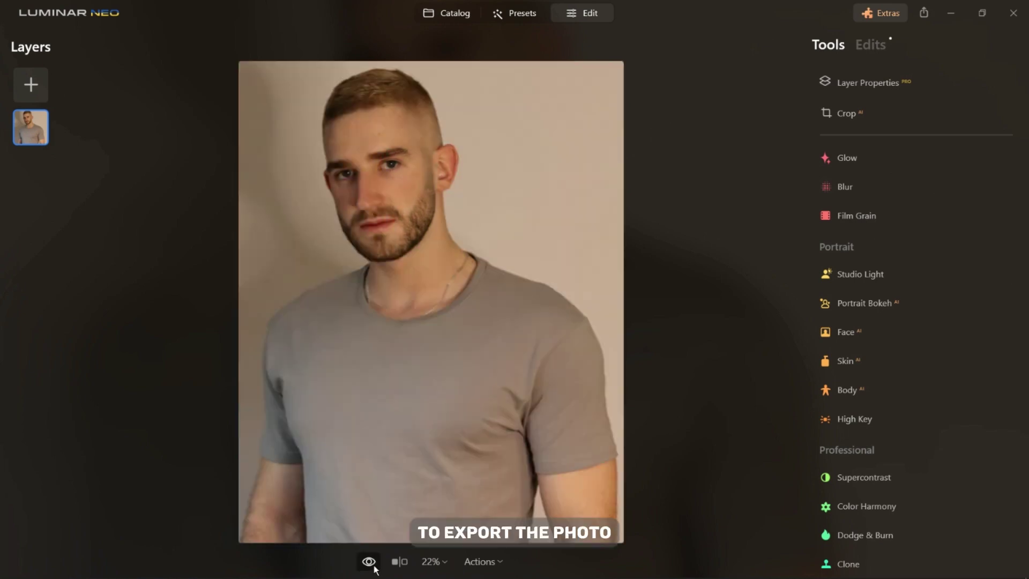
click(372, 566)
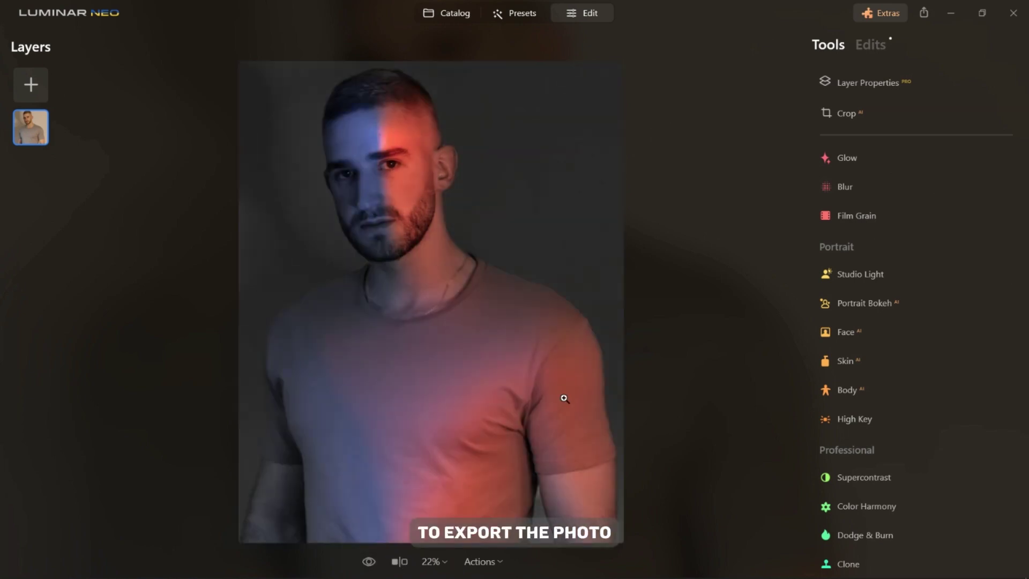
- Export the edited portrait to a folder as a JPEG named IMG_1056 at actual size and quality 100
click(922, 17)
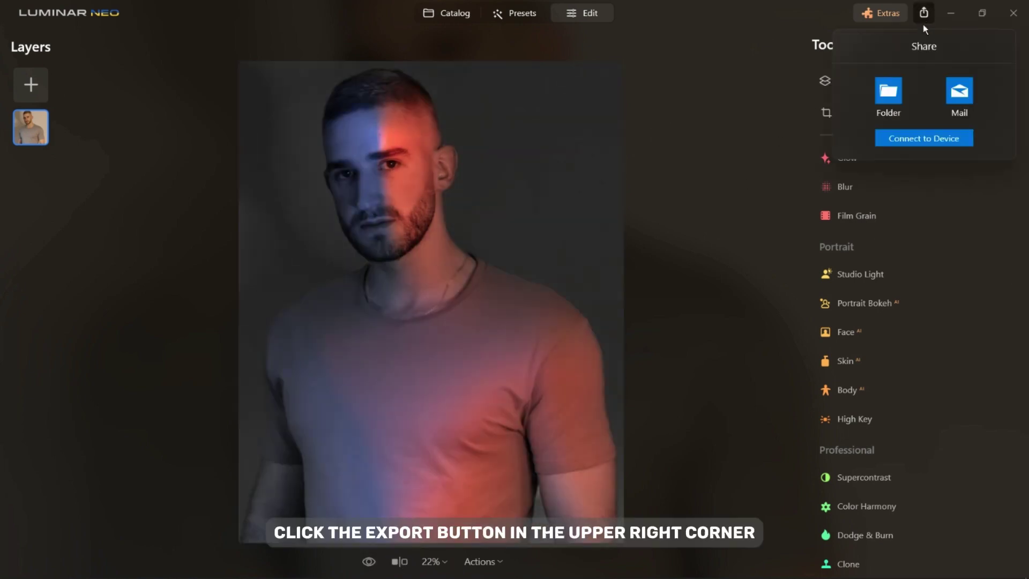
click(883, 95)
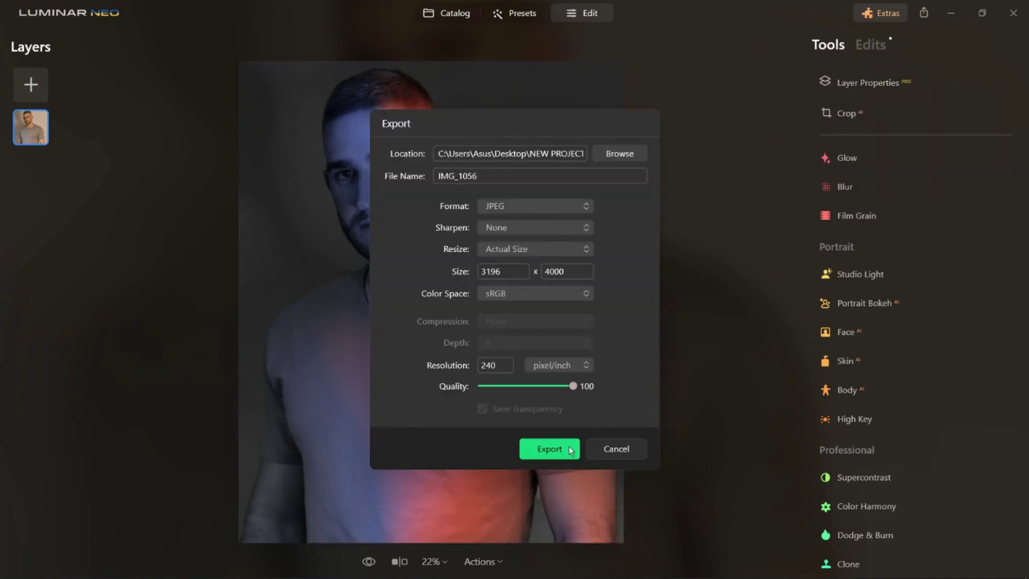
click(568, 446)
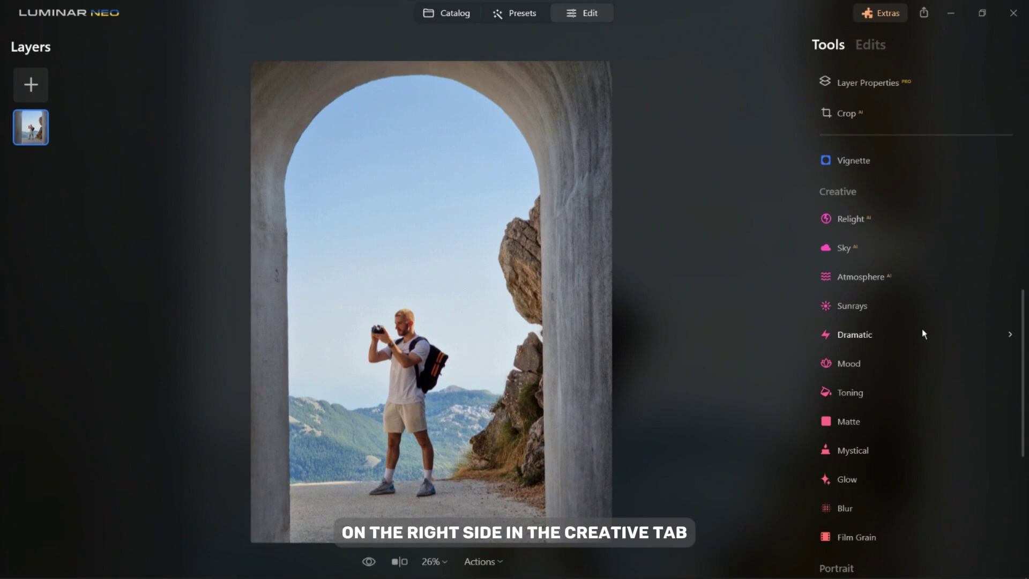
- Replace the sky in the archway photo with the Dramatic Sunset 3 sky using Sky AI
click(886, 252)
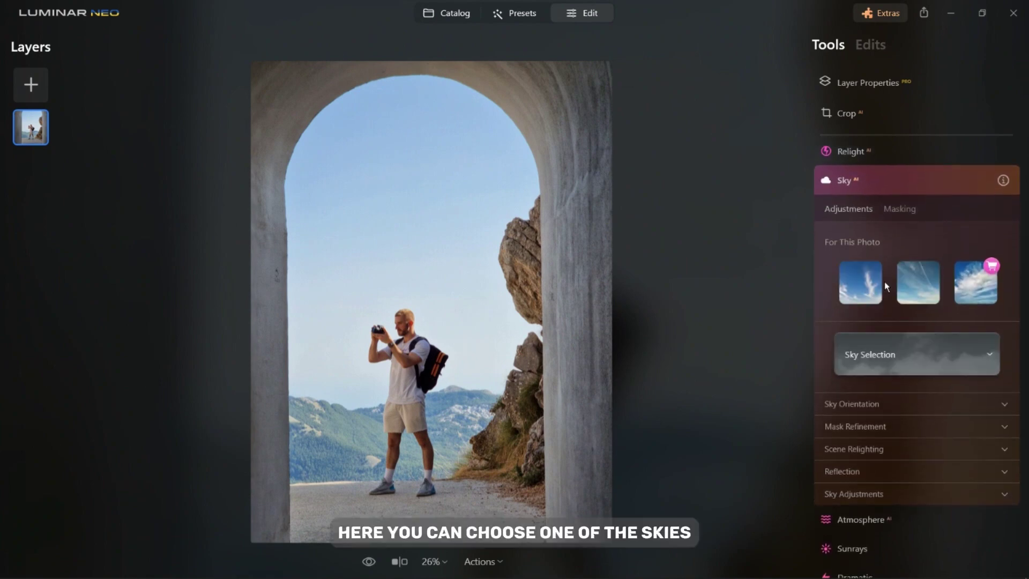
click(883, 356)
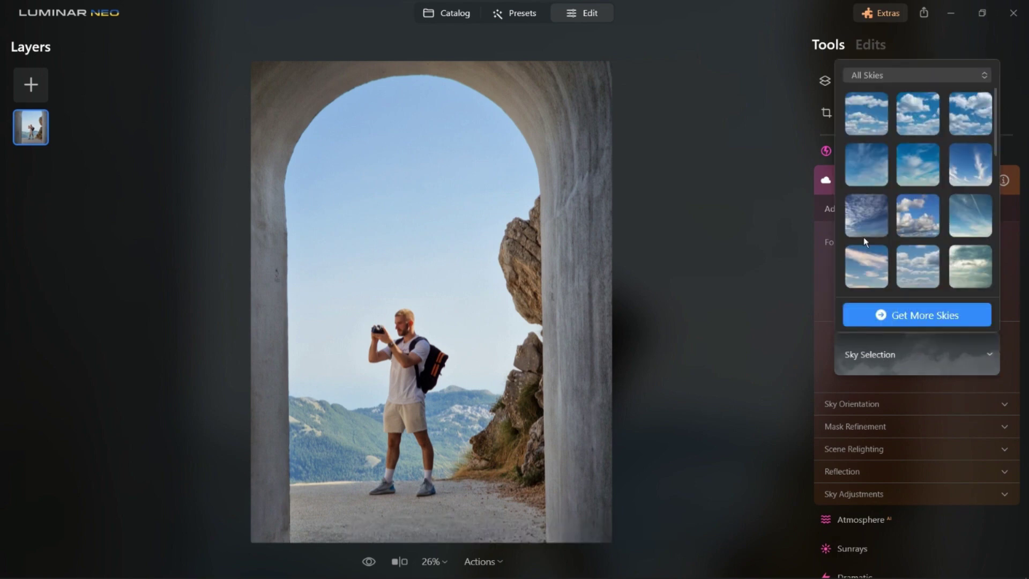
scroll(866, 233, down, 5)
click(911, 178)
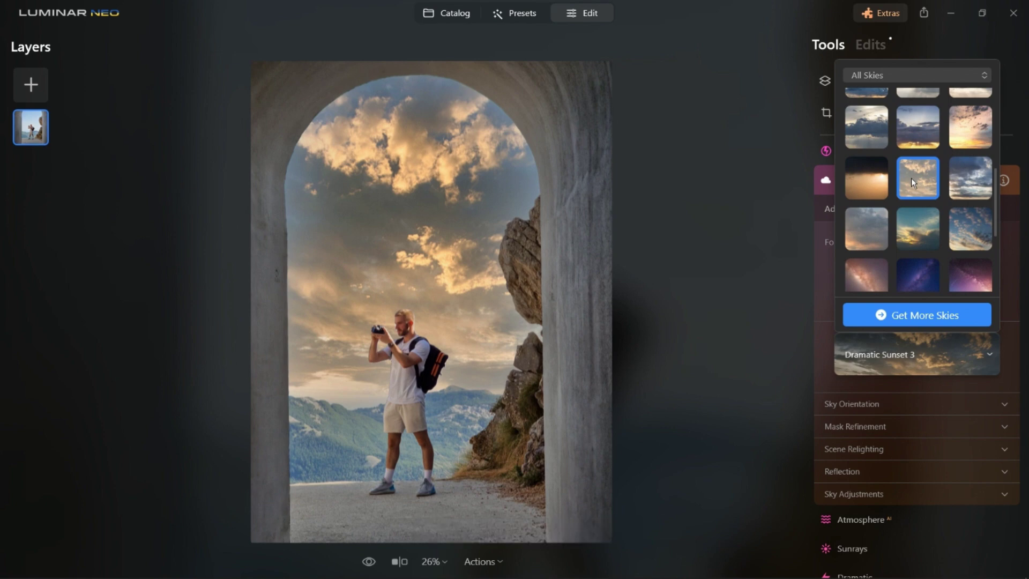
- Set the replaced sky's scene relighting to a relight strength of 63 and a relight human value of 61
click(873, 447)
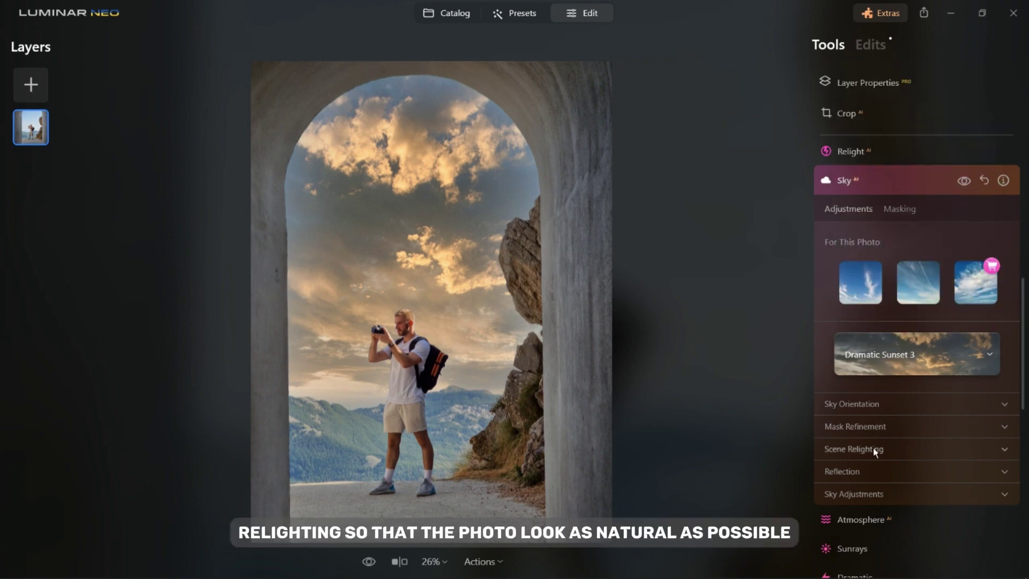
click(873, 448)
drag(841, 471, 938, 478)
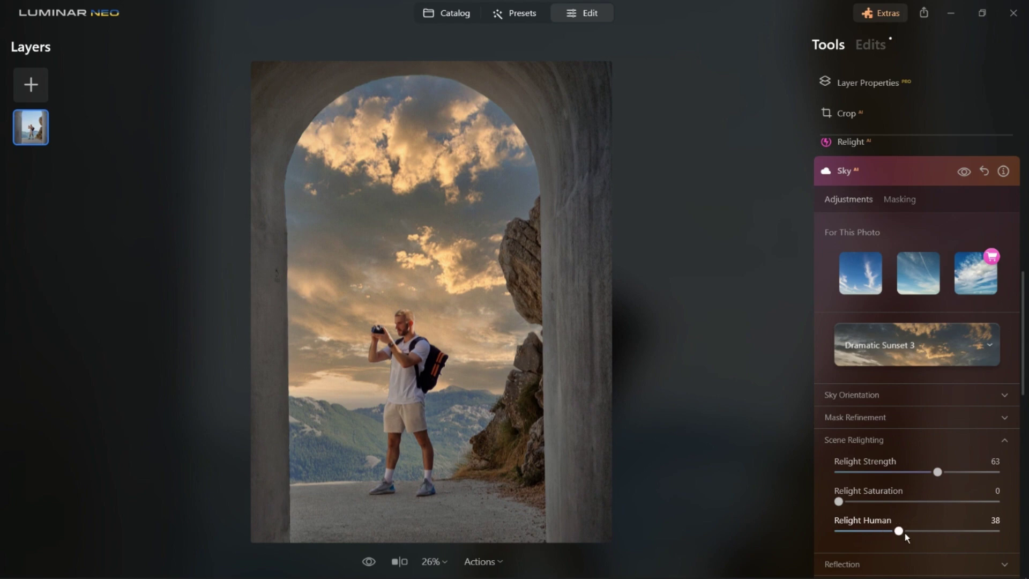
drag(940, 536, 936, 538)
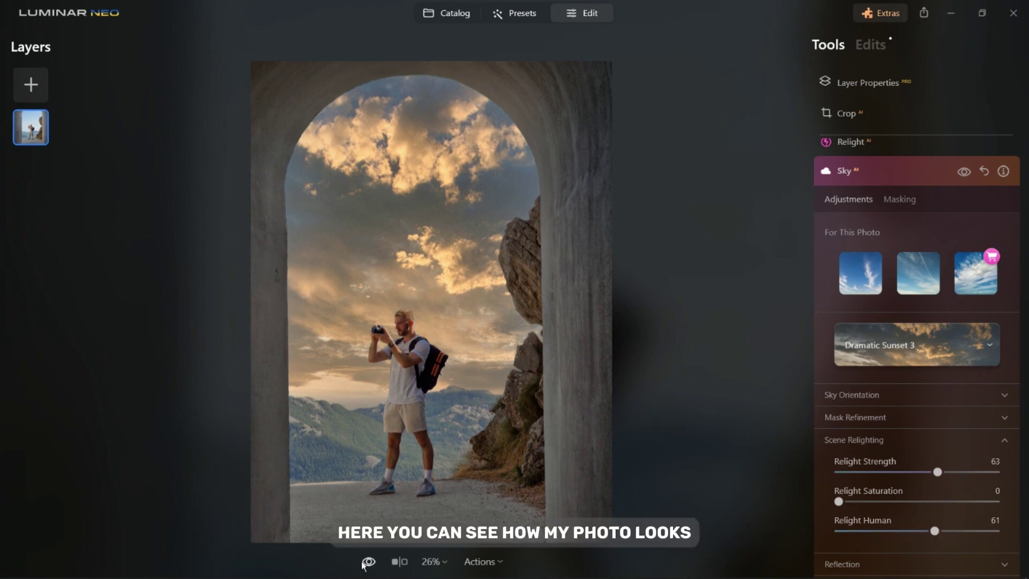
- Compare the archway photo before and after the sky replacement using the split view and the full preview toggle
click(368, 564)
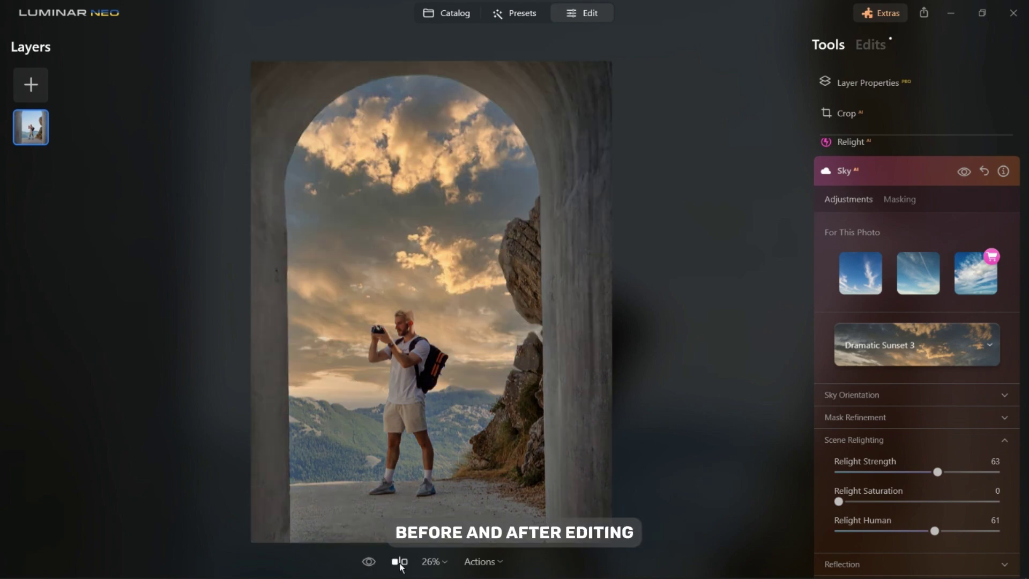
click(400, 561)
mouse_move(320, 303)
mouse_down()
mouse_move(468, 302)
mouse_move(544, 320)
mouse_move(312, 317)
mouse_up()
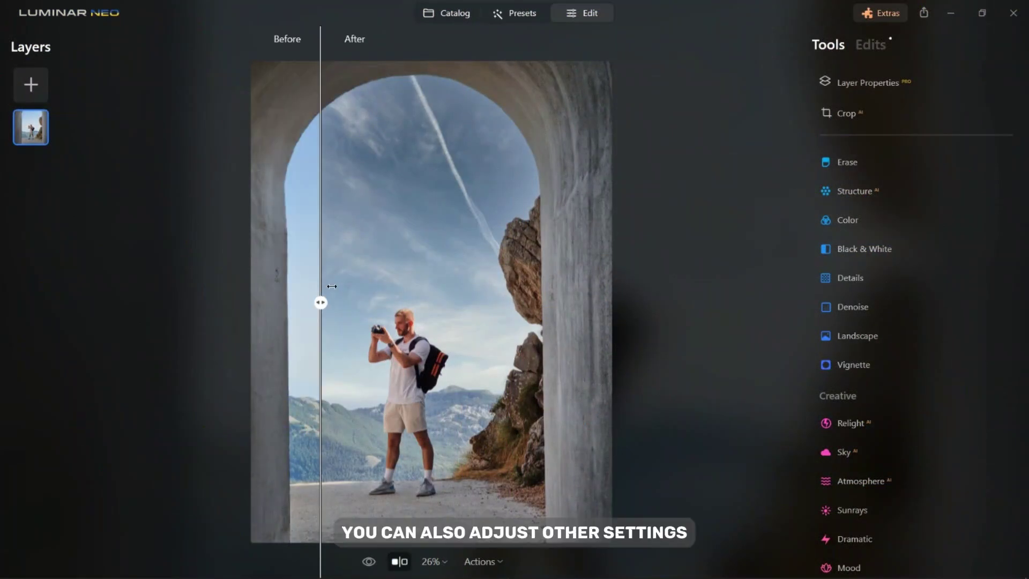
mouse_move(332, 301)
mouse_down()
mouse_move(556, 304)
mouse_move(321, 300)
mouse_up()
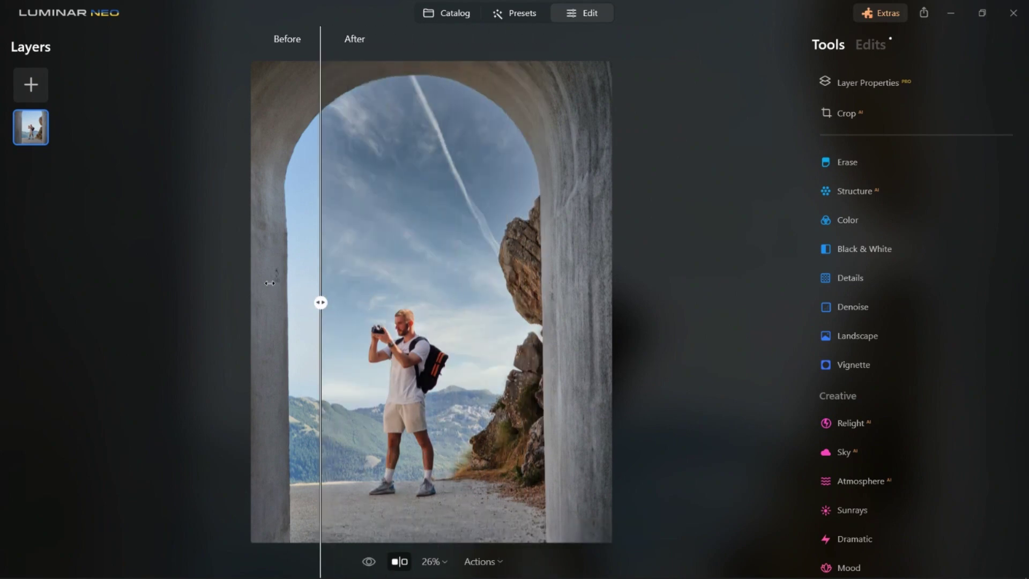
click(405, 569)
click(371, 564)
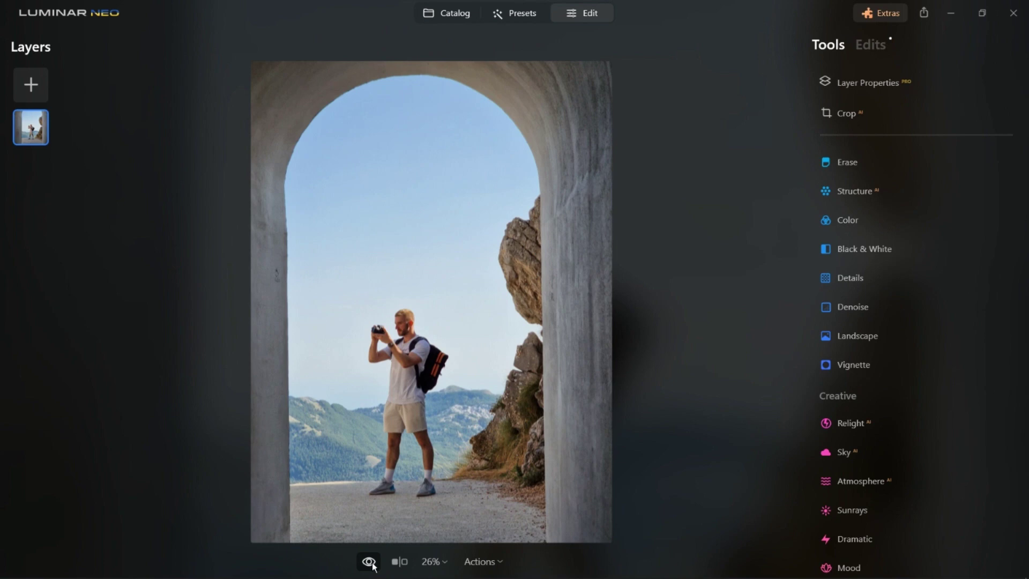
click(373, 563)
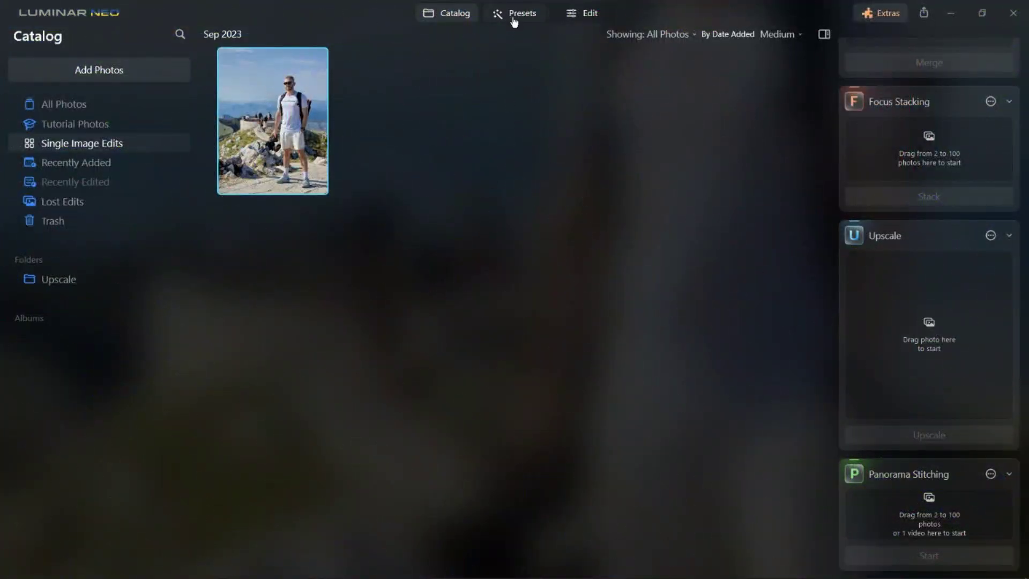
- Apply the Cyberpunk preset from the Blockbuster Collection to the mountain photo at strength 44
click(513, 20)
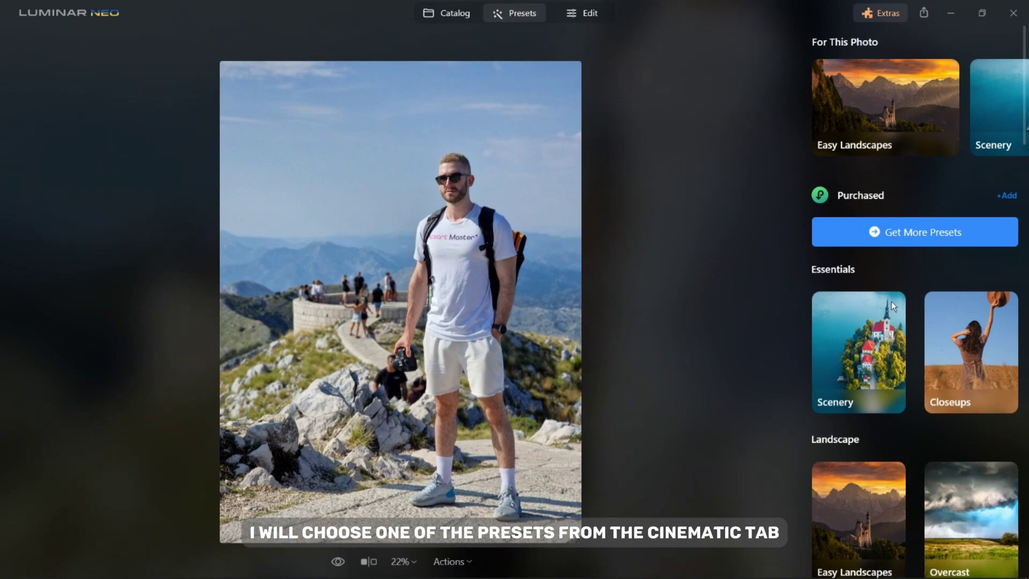
scroll(895, 322, down, 8)
scroll(896, 324, down, 10)
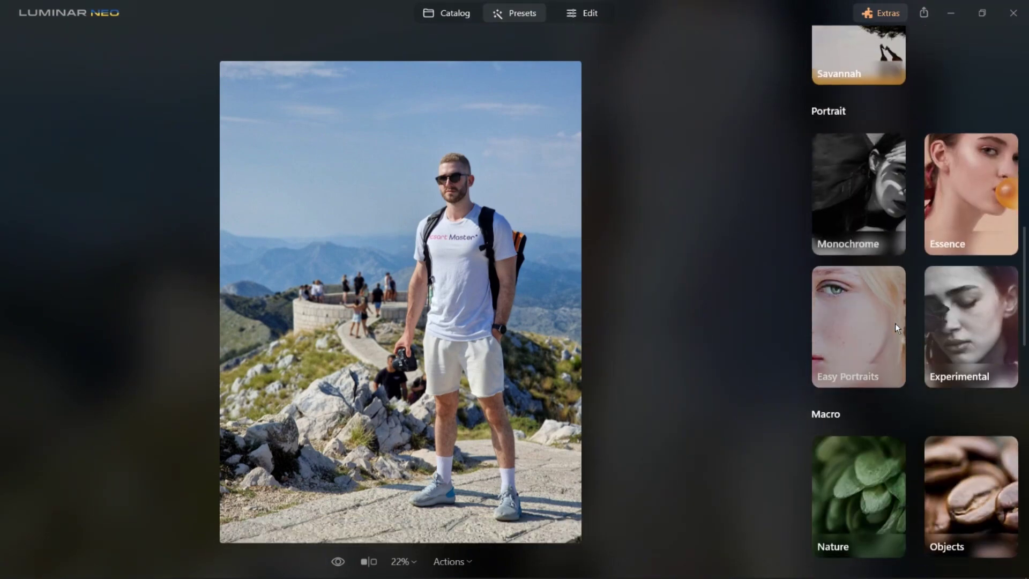
click(869, 264)
click(869, 263)
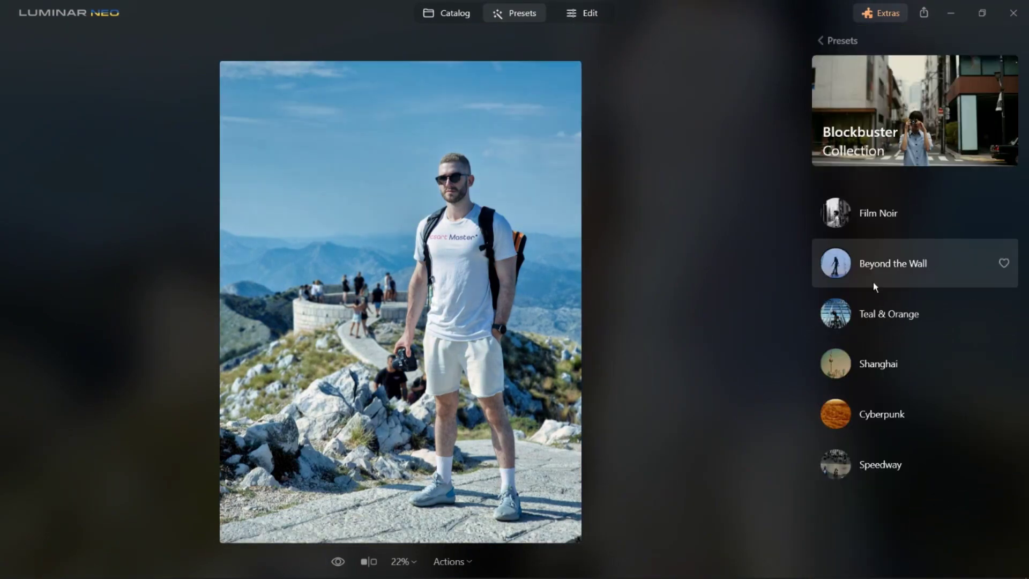
click(896, 414)
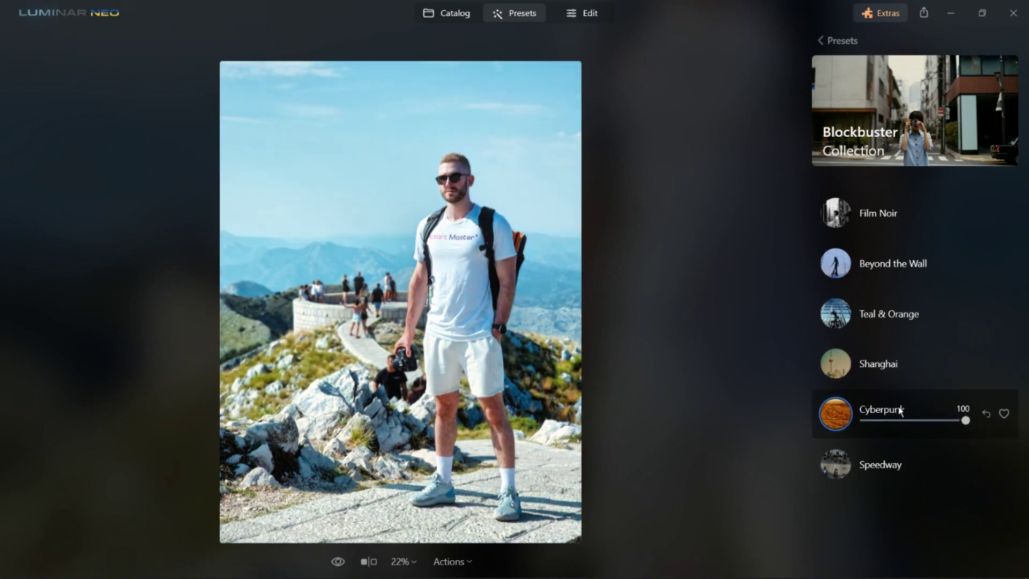
drag(967, 419, 909, 424)
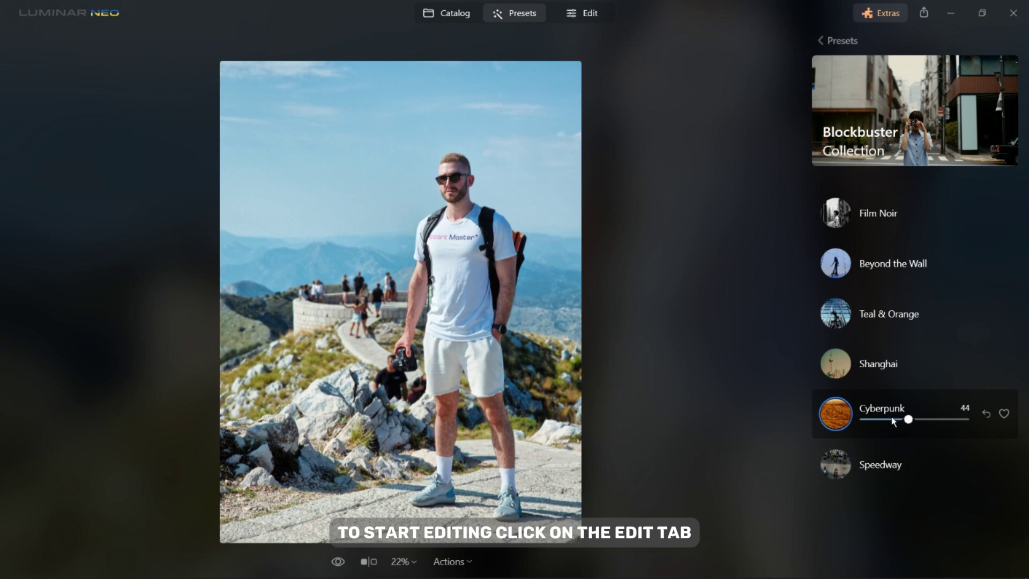
- Enhance the mountain photo with Enhance AI, setting Accent to 23 and adding a little Sky Enhancer
click(583, 12)
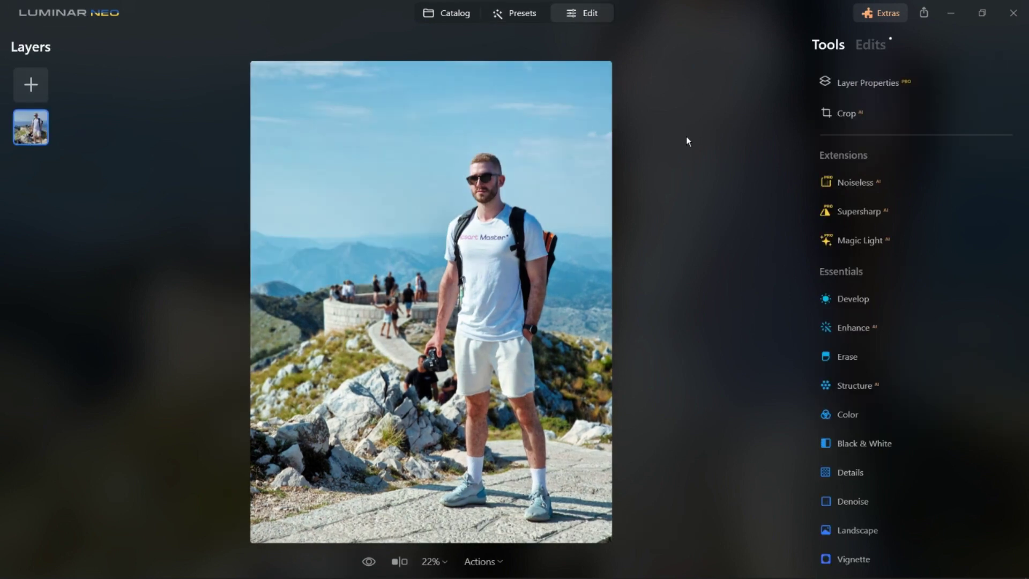
click(903, 333)
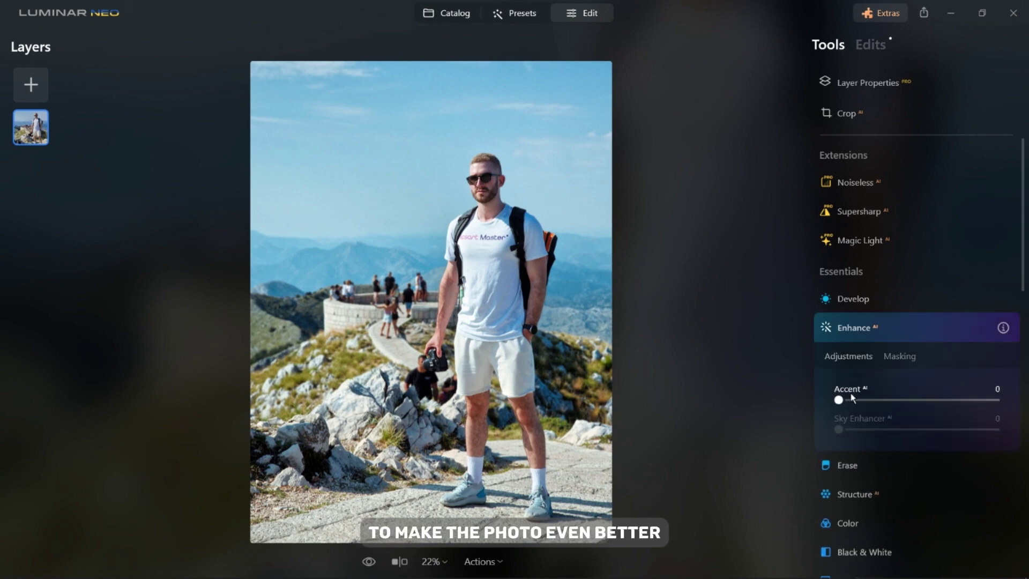
mouse_move(861, 401)
mouse_down()
mouse_move(898, 400)
mouse_move(875, 402)
mouse_up()
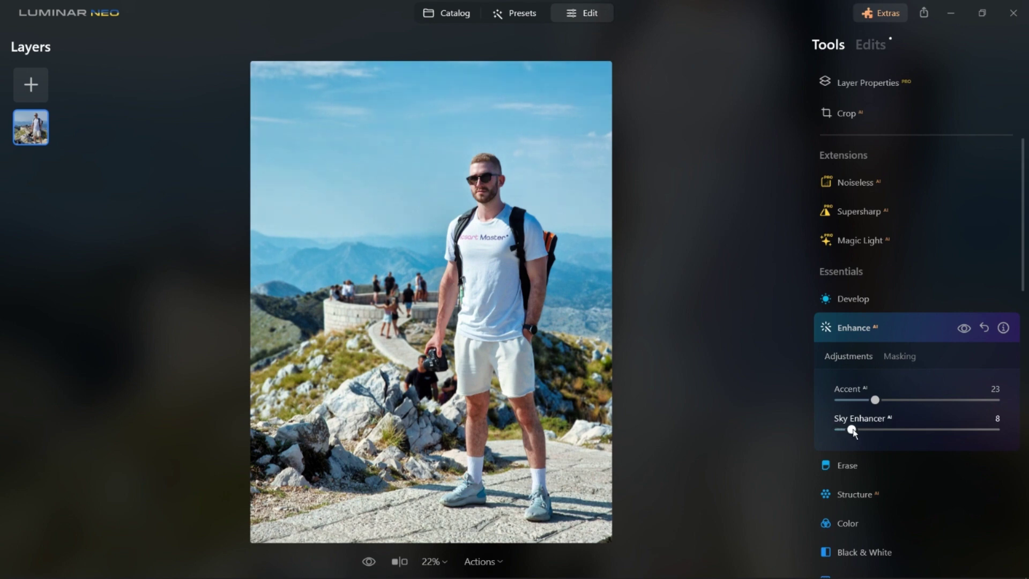
click(906, 430)
drag(868, 432, 851, 431)
click(895, 330)
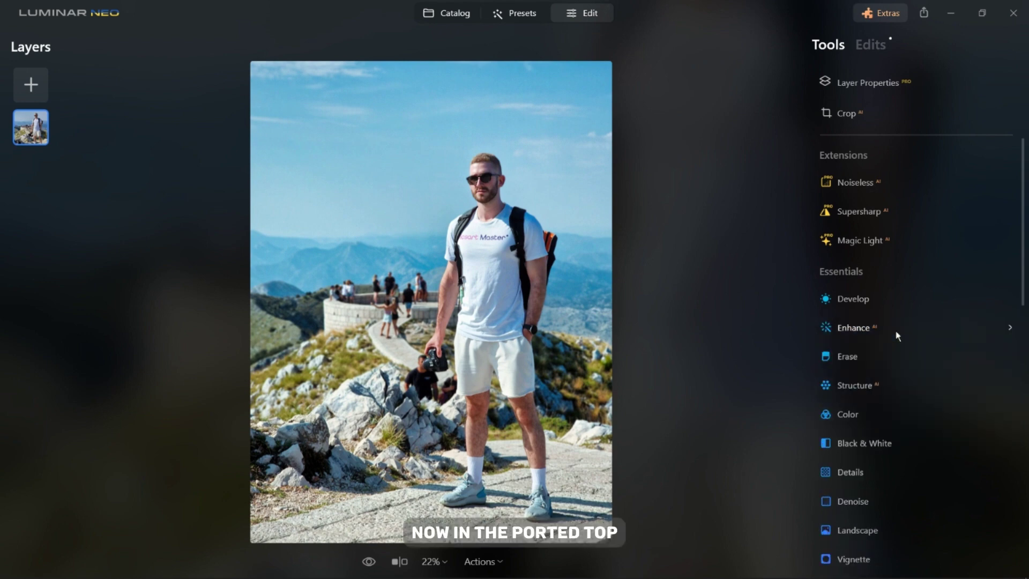
- Blur the background behind the man with Portrait Bokeh at an amount of 49
scroll(897, 333, down, 1)
scroll(898, 333, down, 10)
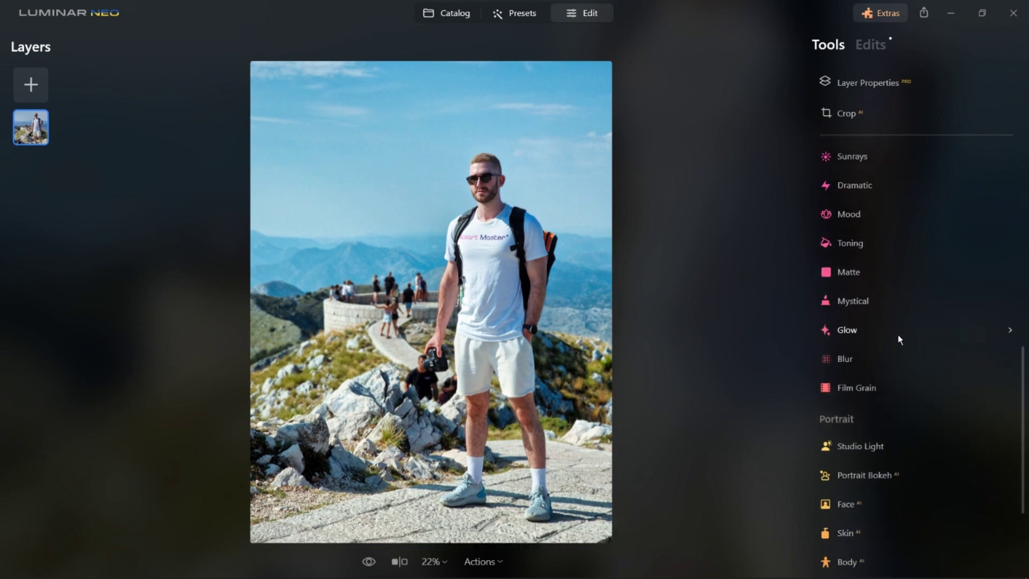
click(885, 374)
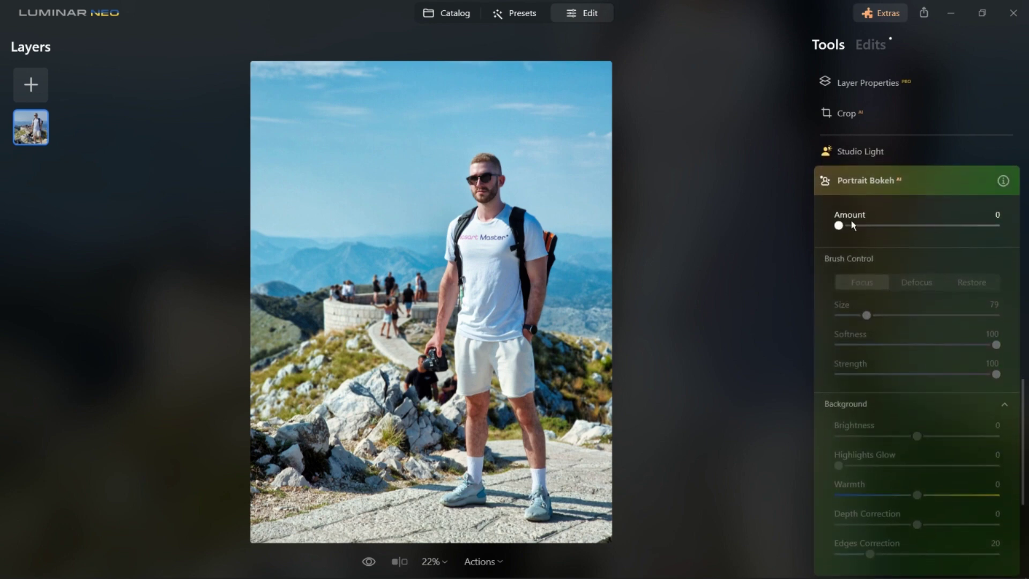
drag(839, 226, 899, 230)
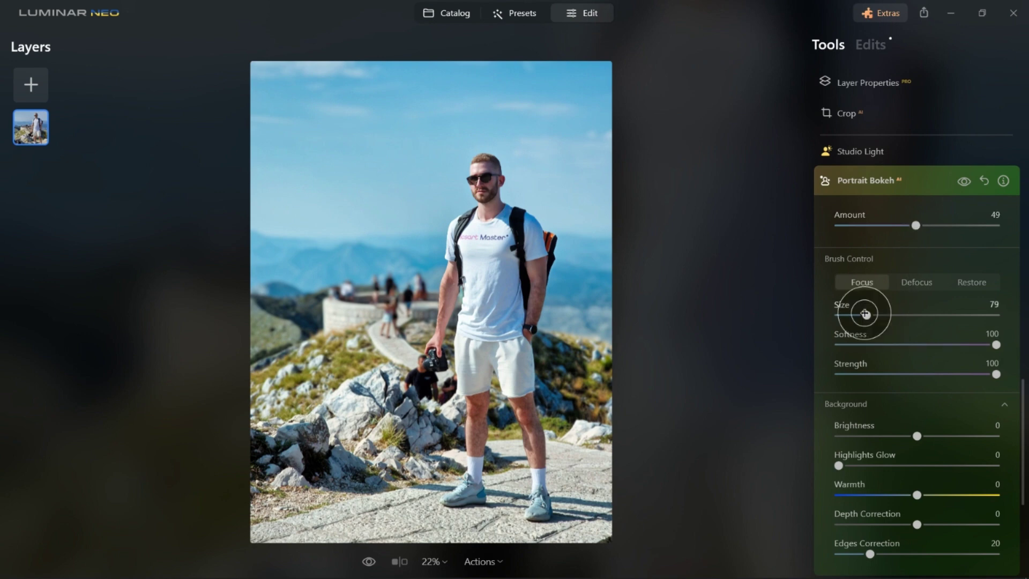
- Paint the camera in the man's hand into the bokeh focus mask with a brush of size 56 and softness 28
drag(867, 315, 857, 316)
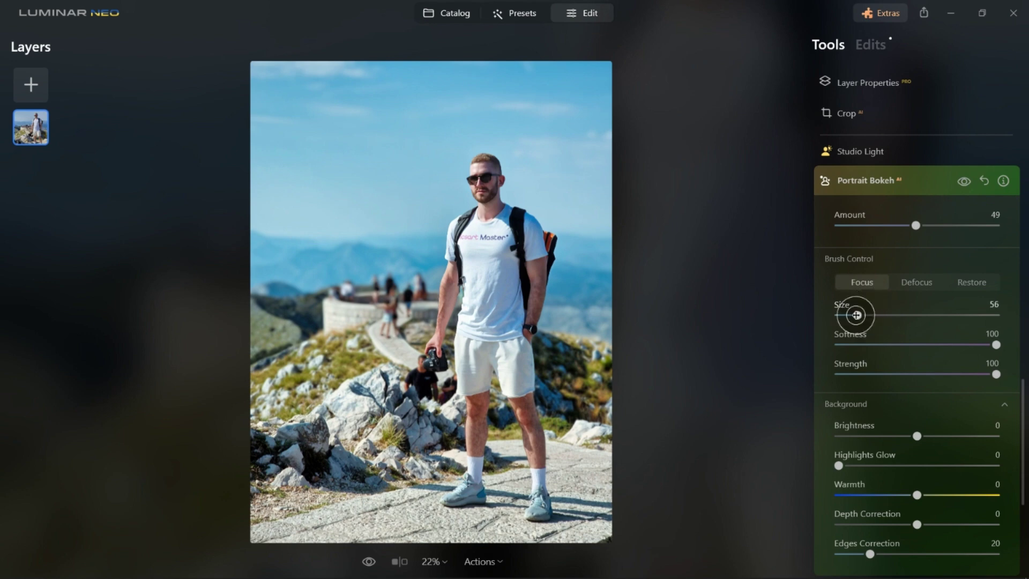
mouse_move(463, 357)
mouse_down()
mouse_move(449, 370)
mouse_move(409, 373)
mouse_up()
scroll(409, 373, up, 6)
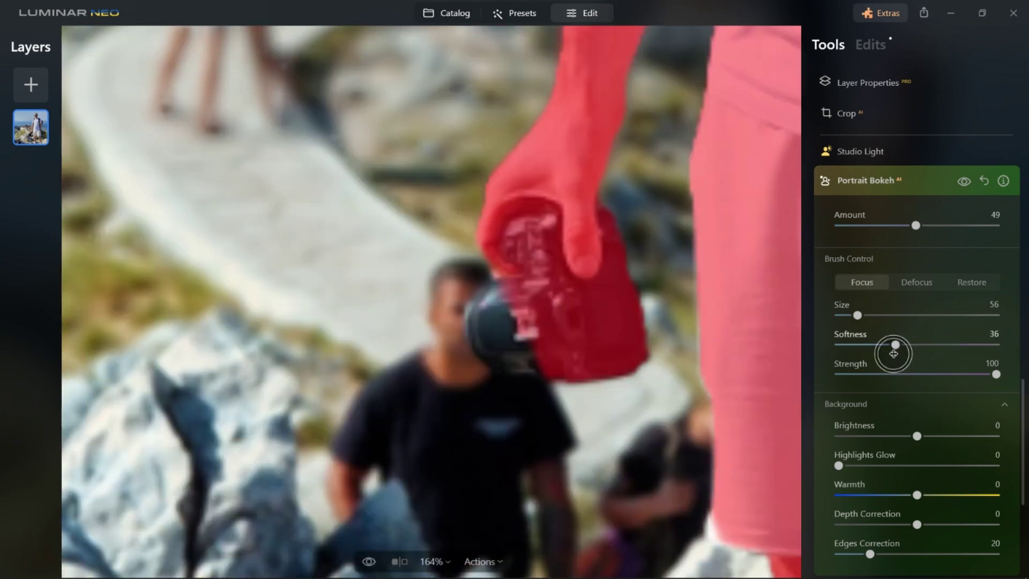
drag(893, 346, 883, 346)
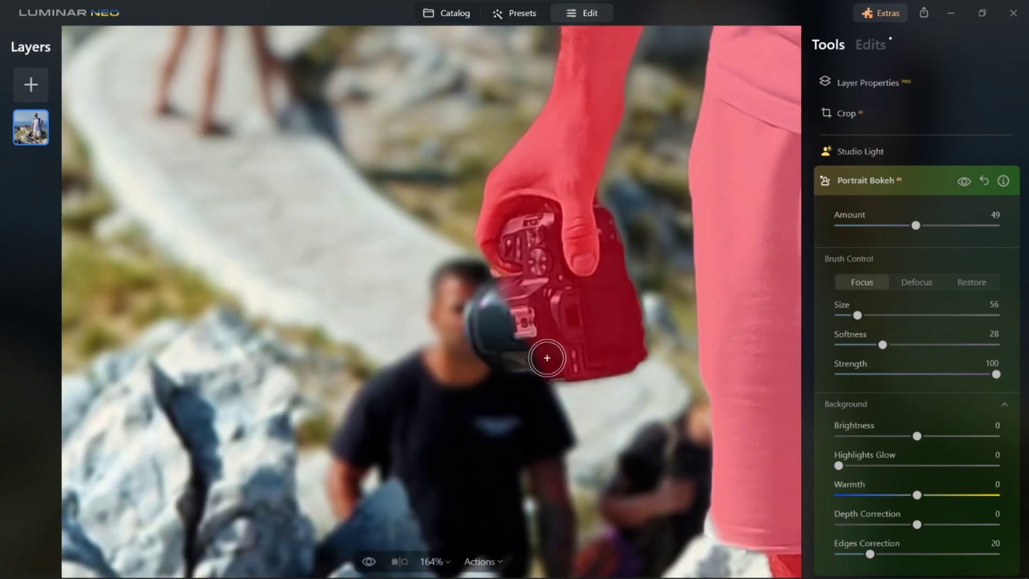
mouse_move(524, 352)
mouse_down()
mouse_move(498, 349)
mouse_move(481, 322)
mouse_move(522, 339)
mouse_up()
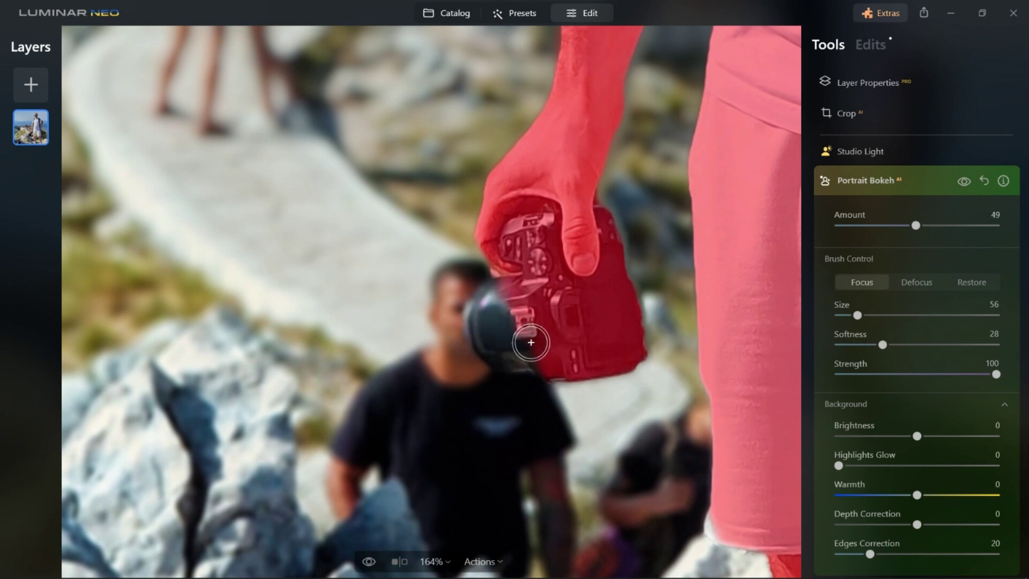
mouse_move(613, 321)
mouse_down()
mouse_move(526, 337)
mouse_move(511, 315)
mouse_move(517, 330)
mouse_move(482, 336)
mouse_move(486, 319)
mouse_move(487, 341)
mouse_move(549, 295)
mouse_up()
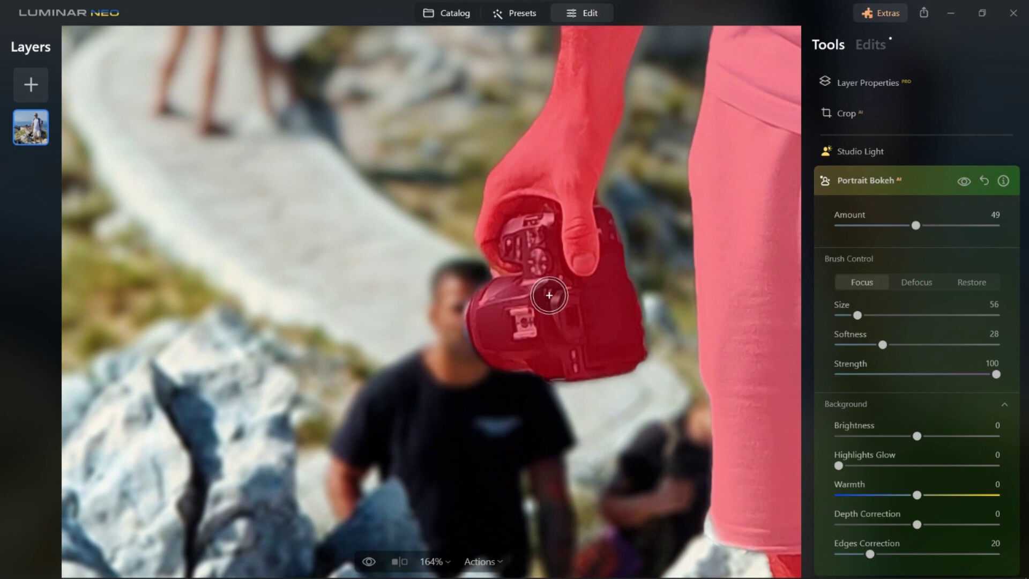
scroll(549, 295, down, 5)
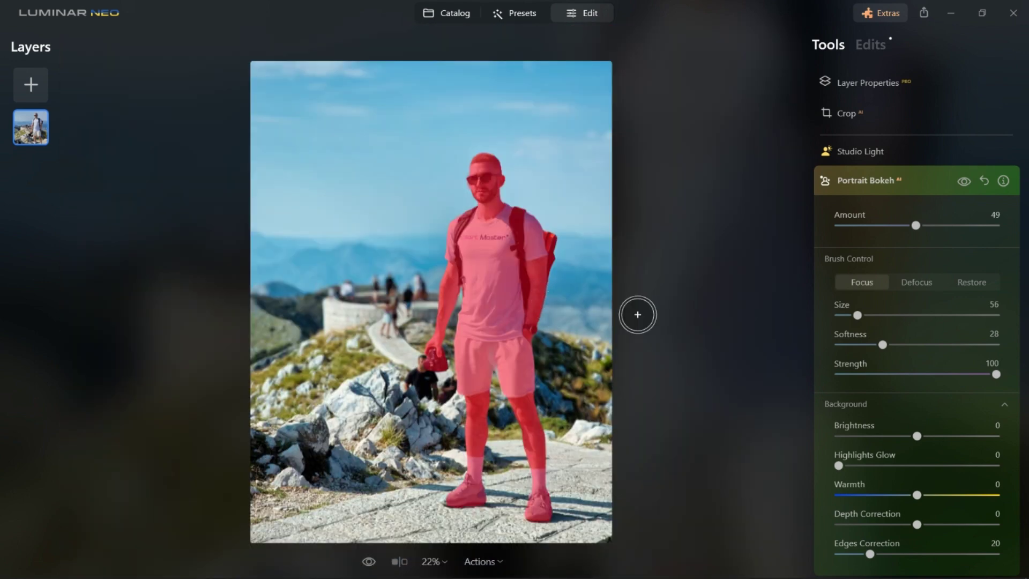
- Set the bokeh background's brightness to -8, highlights glow to 4 and depth correction to -14
scroll(920, 415, down, 3)
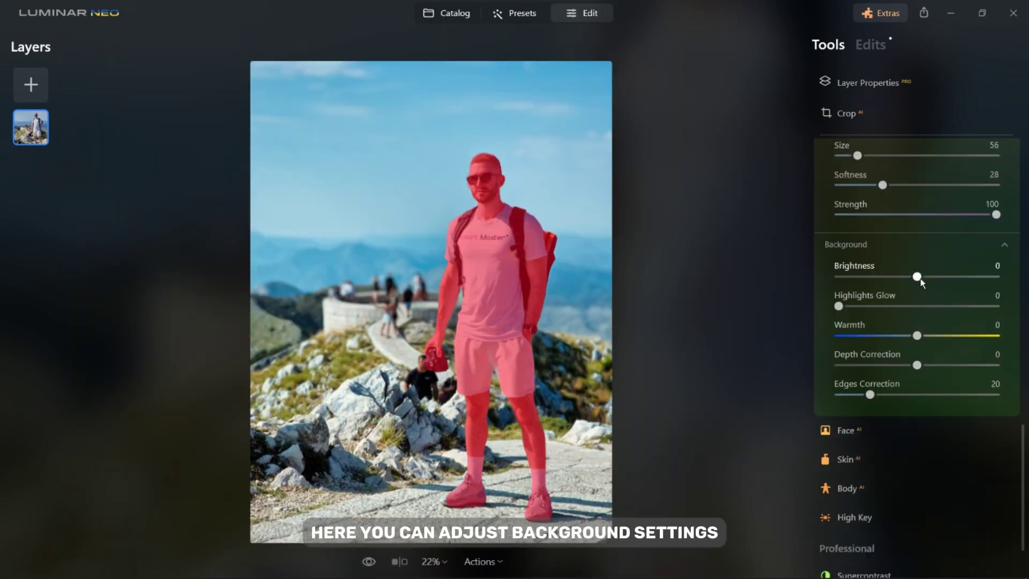
drag(917, 277, 911, 278)
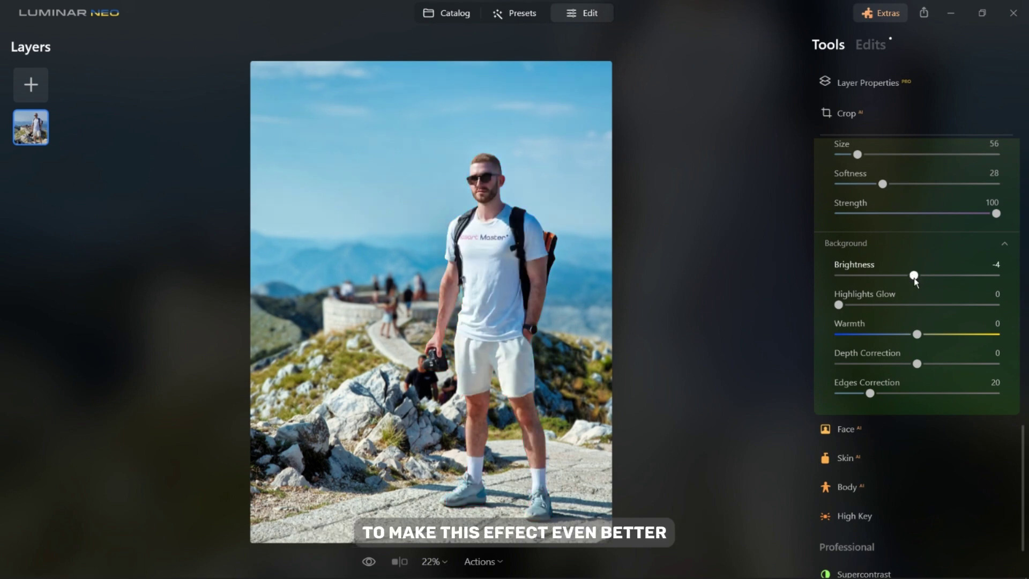
drag(839, 306, 847, 305)
drag(916, 364, 897, 369)
scroll(892, 268, up, 5)
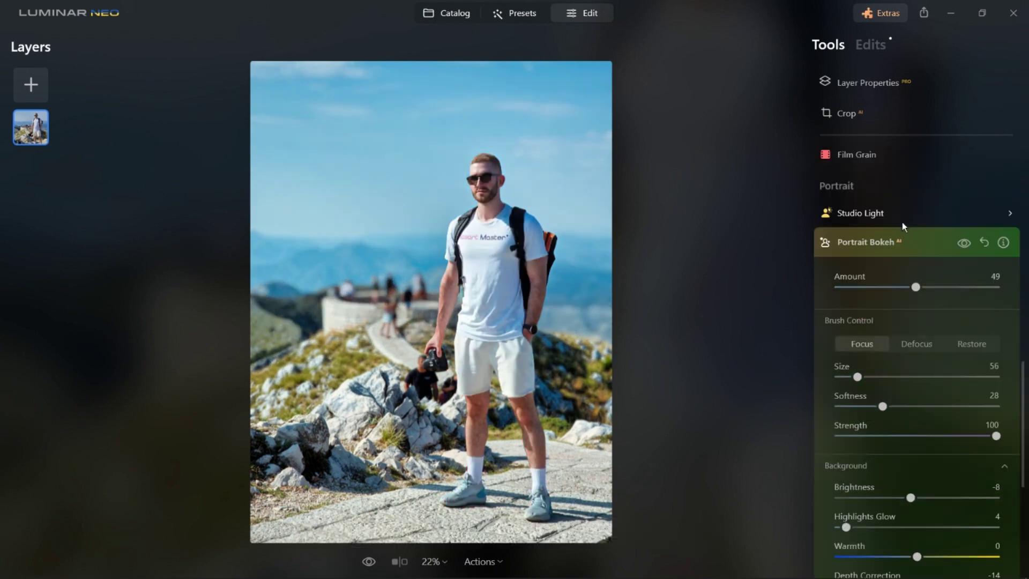
- Compare the edited mountain photo with its original, as a full-image toggle and with the split before/after divider swept across the picture
click(895, 261)
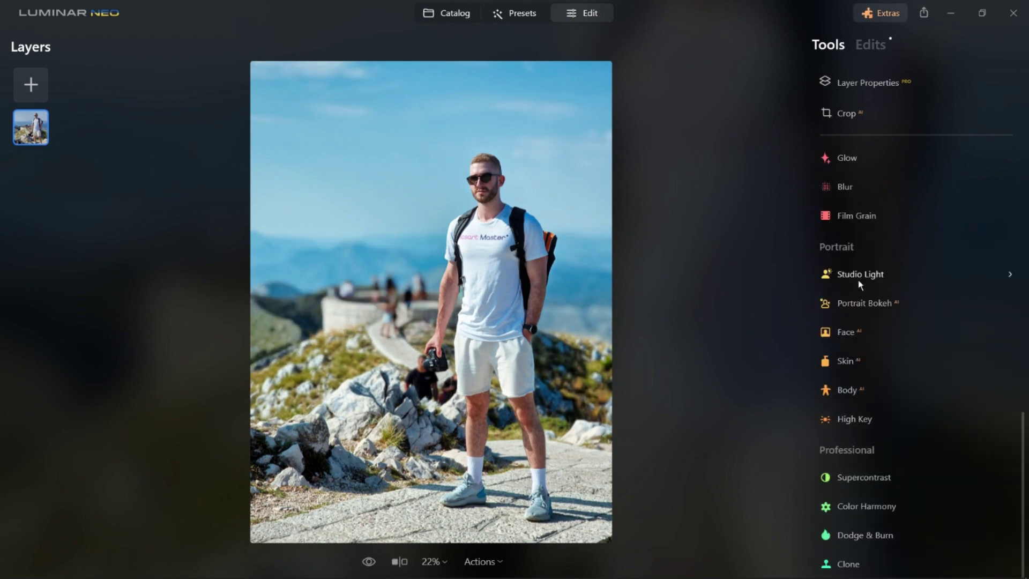
click(373, 563)
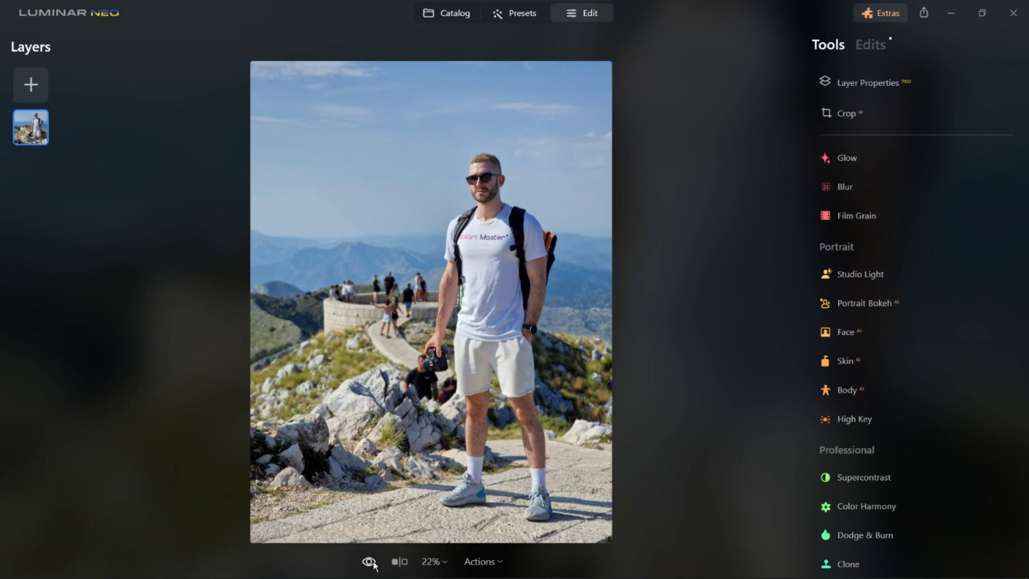
click(369, 562)
click(408, 562)
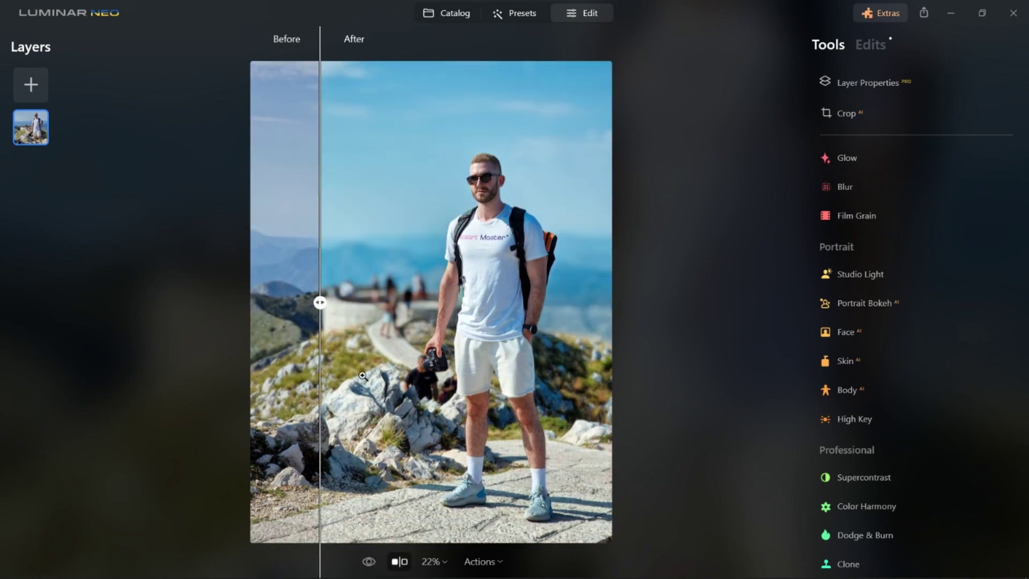
drag(319, 302, 541, 303)
drag(618, 308, 272, 299)
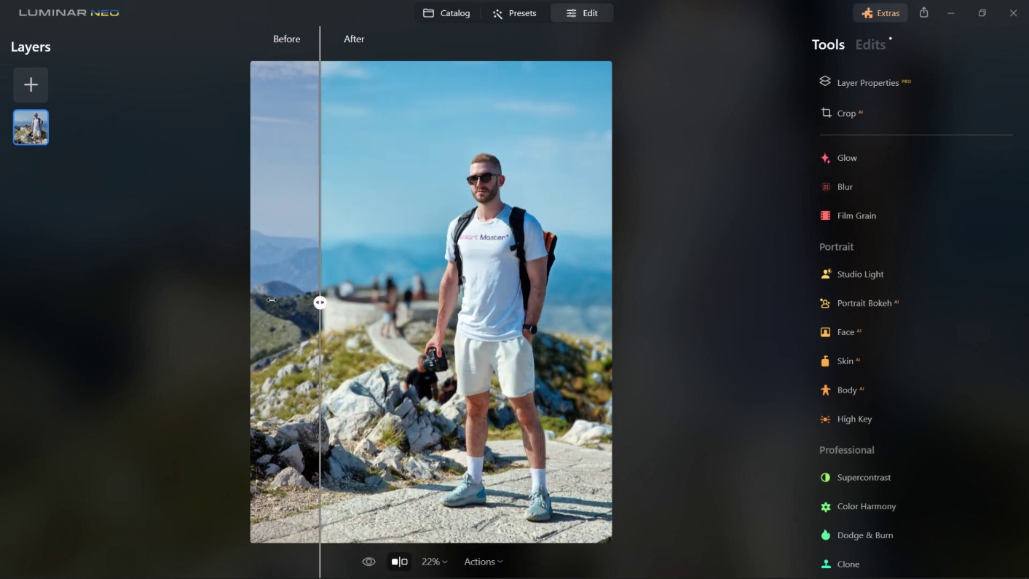
click(403, 565)
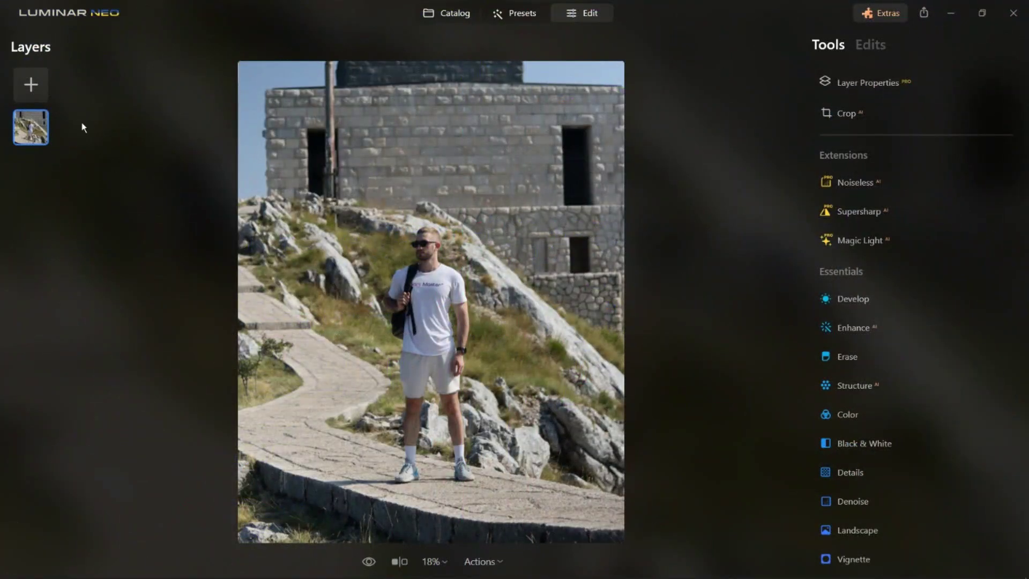
- Import photo 2 from the 4 Clone folder and add it as a layer over the stone path photo
click(29, 86)
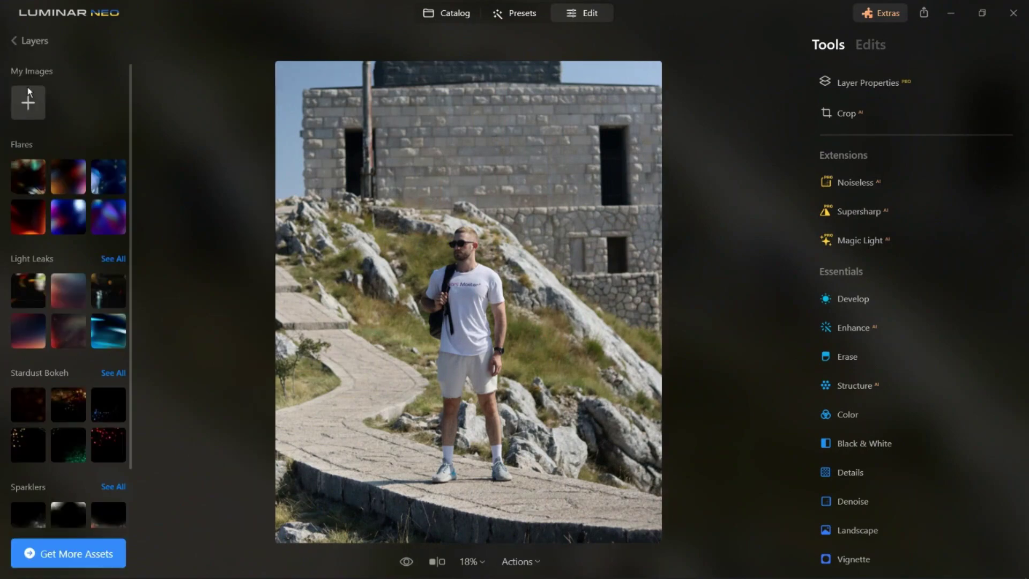
click(31, 98)
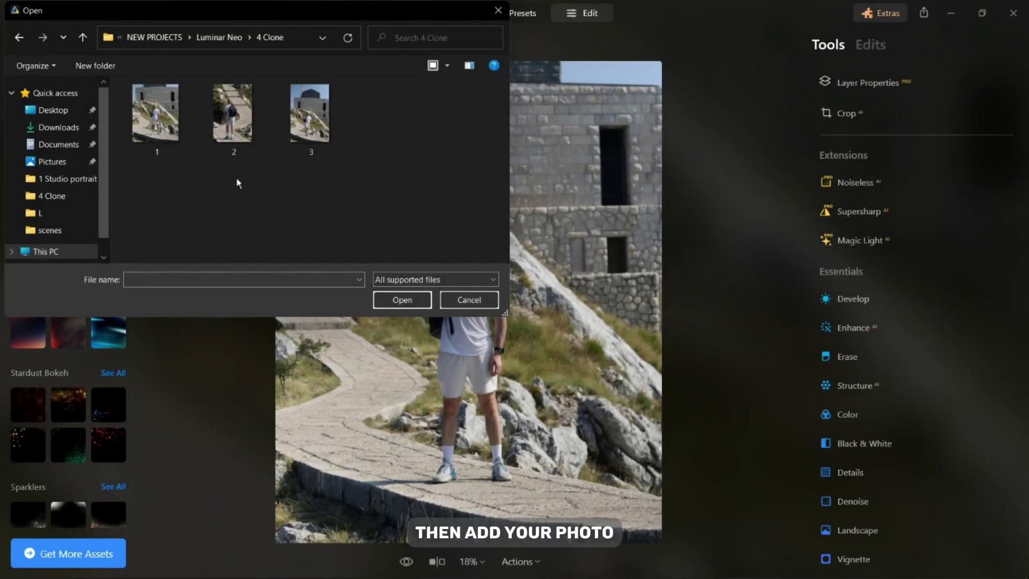
double_click(240, 131)
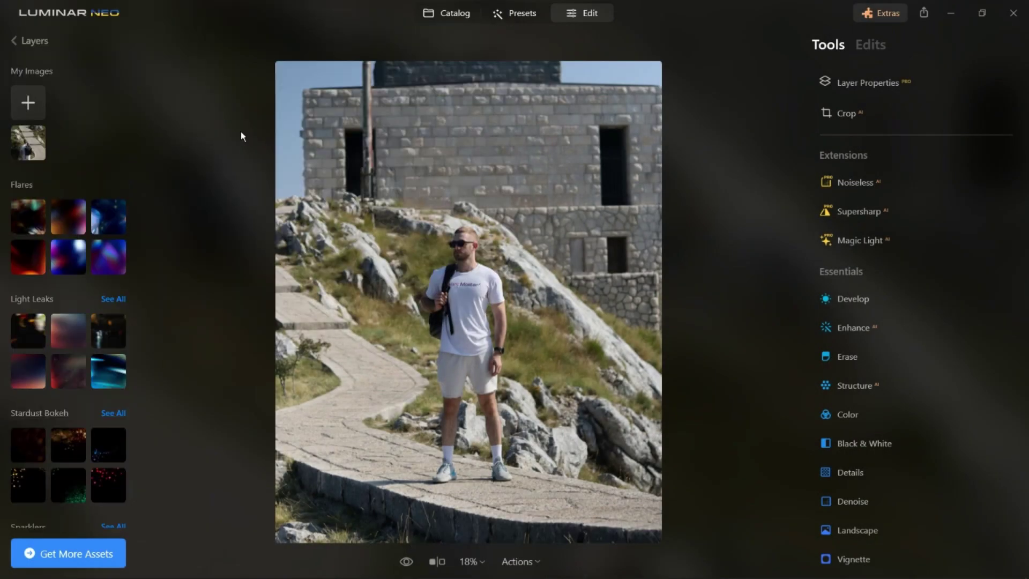
click(40, 149)
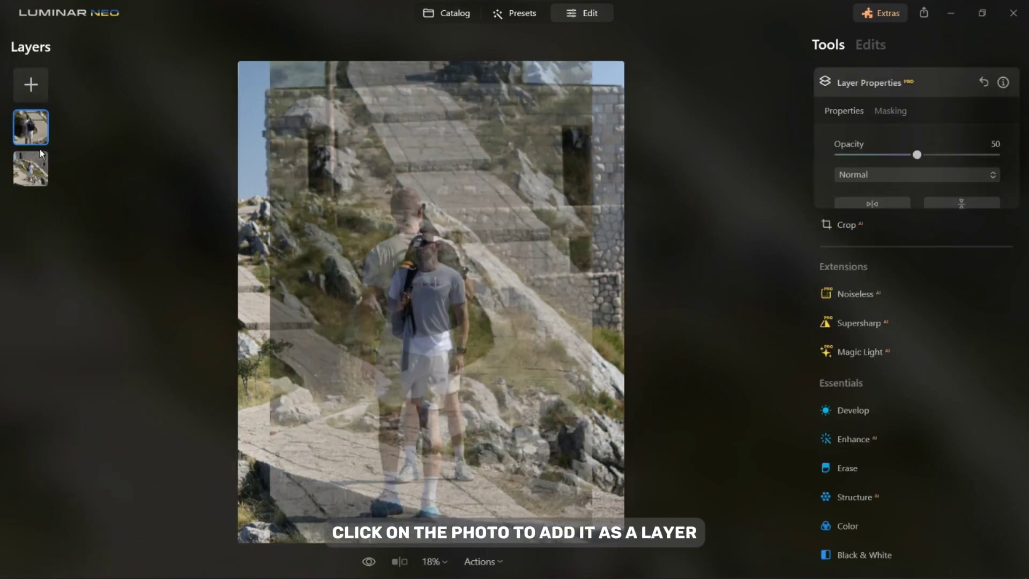
- Enlarge and move the new layer so the man with the backpack stands large at the photo's left edge
mouse_move(463, 320)
mouse_down()
mouse_move(481, 188)
mouse_move(461, 172)
mouse_move(428, 257)
mouse_move(455, 321)
mouse_up()
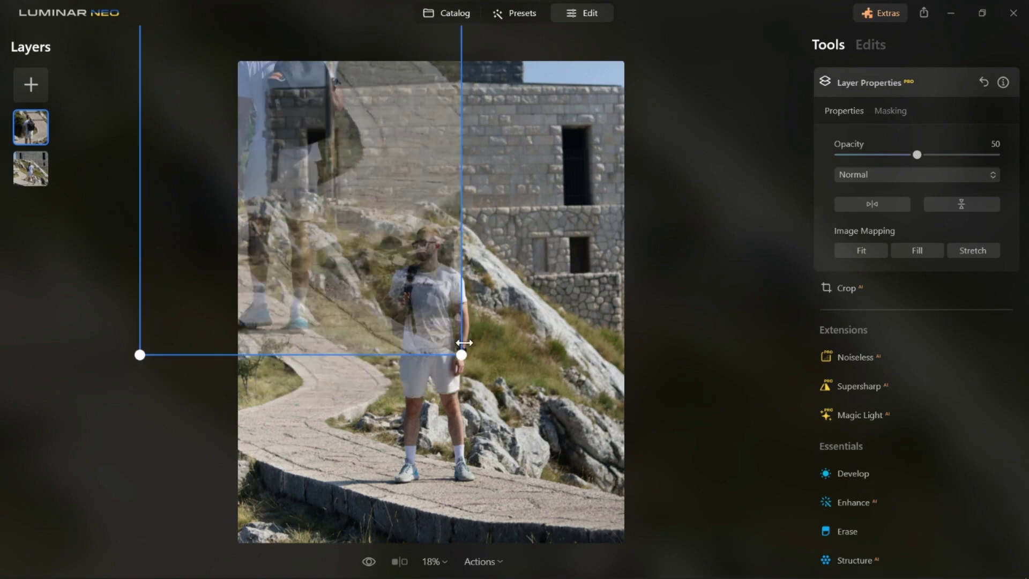
drag(462, 356, 608, 482)
drag(525, 351, 453, 394)
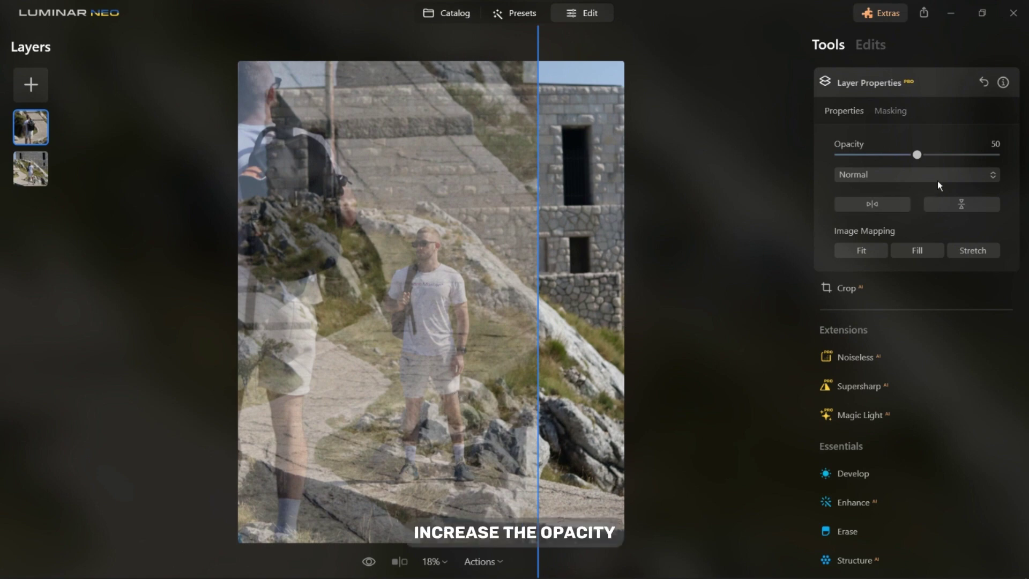
- Raise the backpack layer's opacity to full and mask out its background with Portrait Background removal
drag(964, 159, 1003, 163)
click(903, 116)
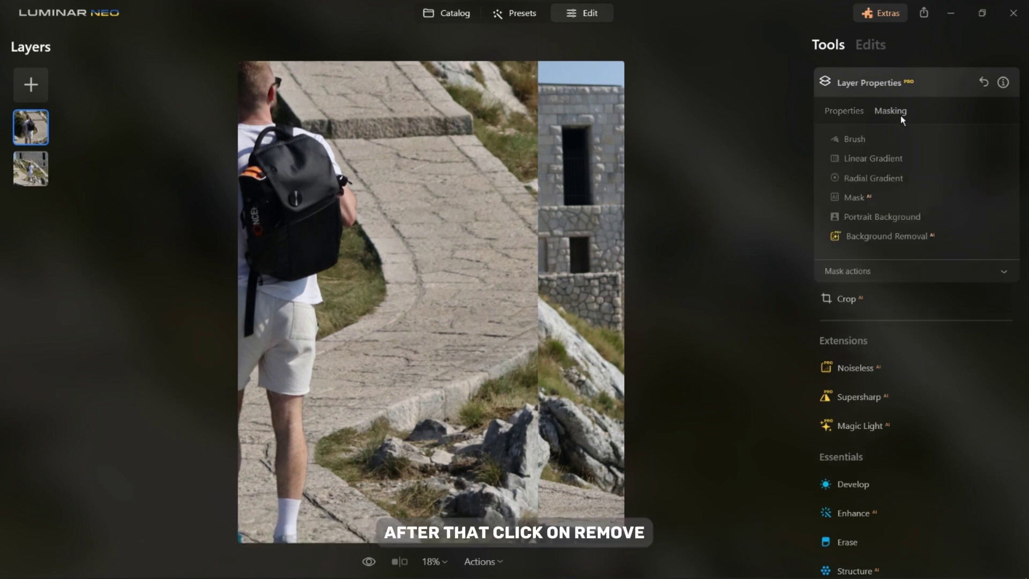
click(883, 216)
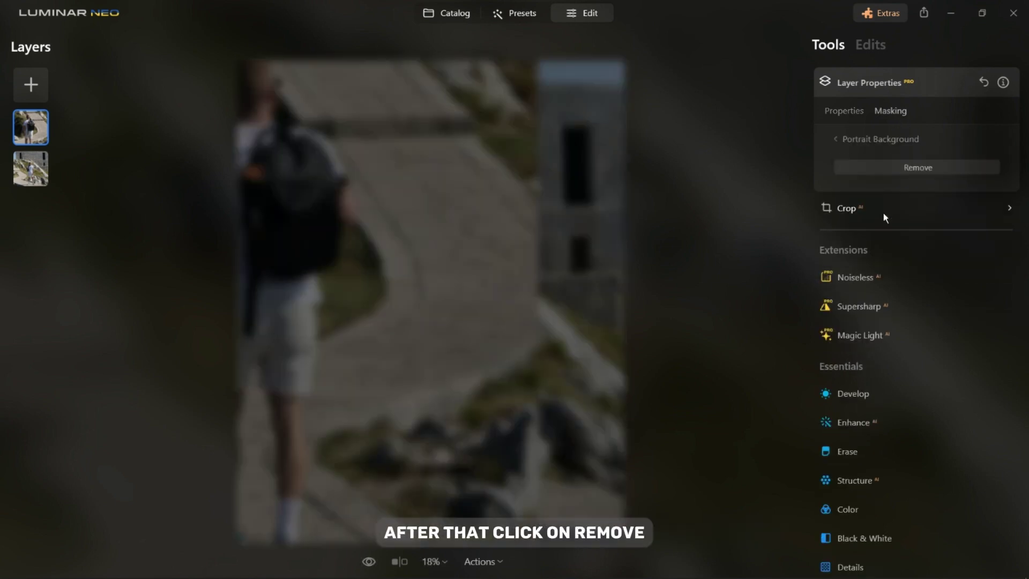
click(892, 170)
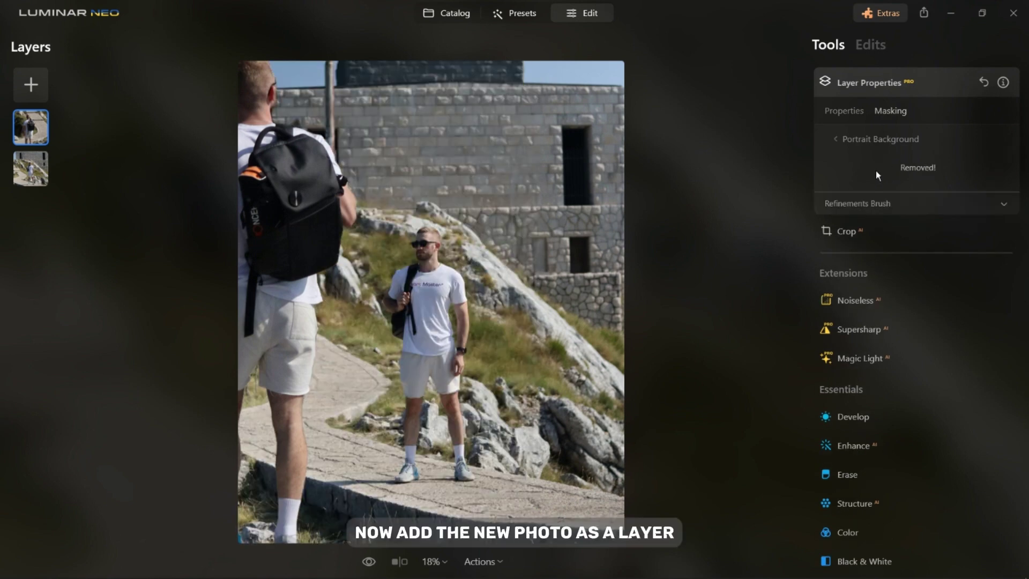
- Import photo 3 from the 4 Clone folder and add it as another layer
click(39, 92)
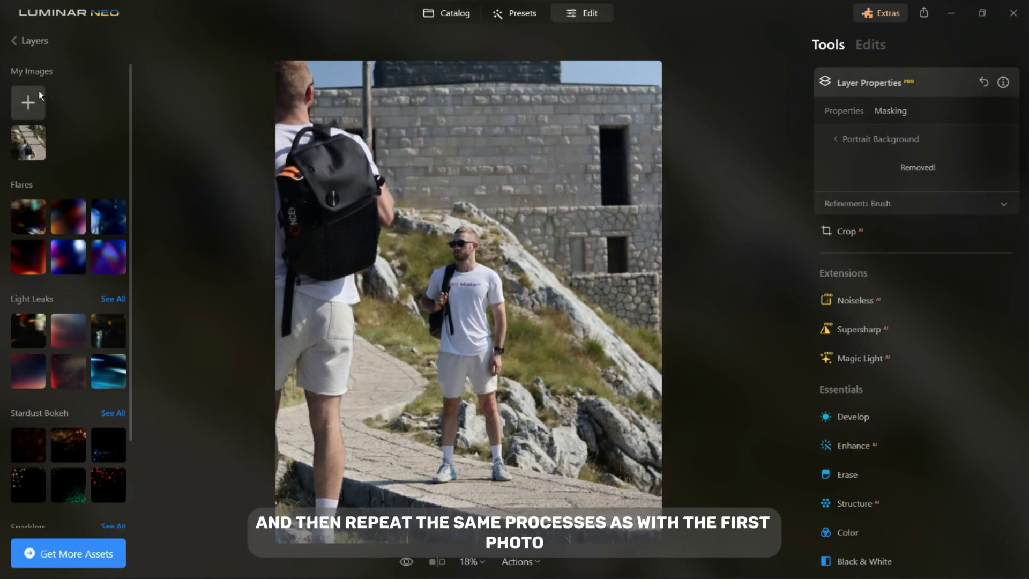
click(34, 102)
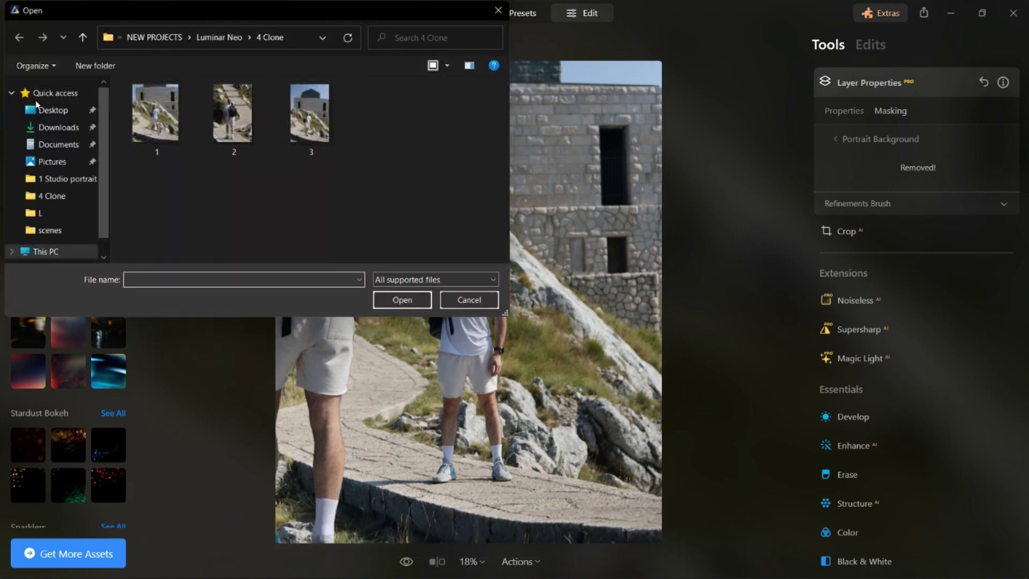
double_click(329, 122)
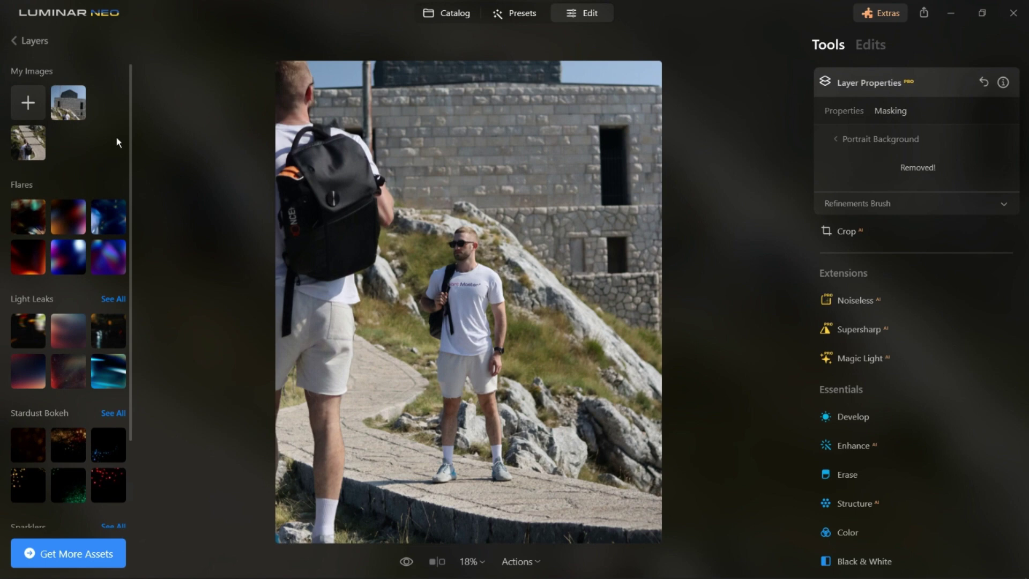
click(68, 102)
- Enlarge and position the photo 3 layer so its walking man stands large at the photo's right edge
drag(405, 330, 338, 54)
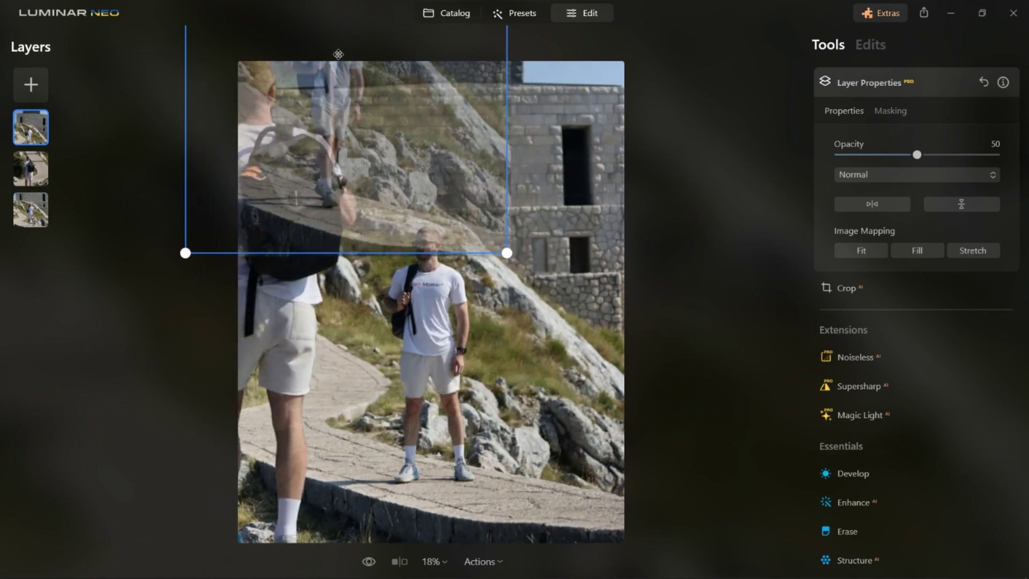
drag(515, 258, 875, 483)
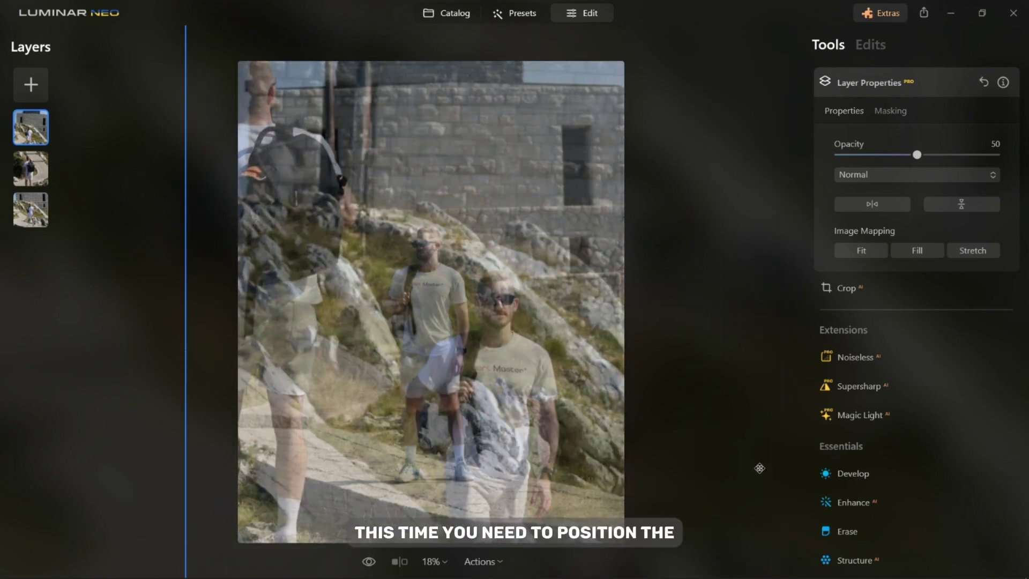
drag(581, 452, 650, 312)
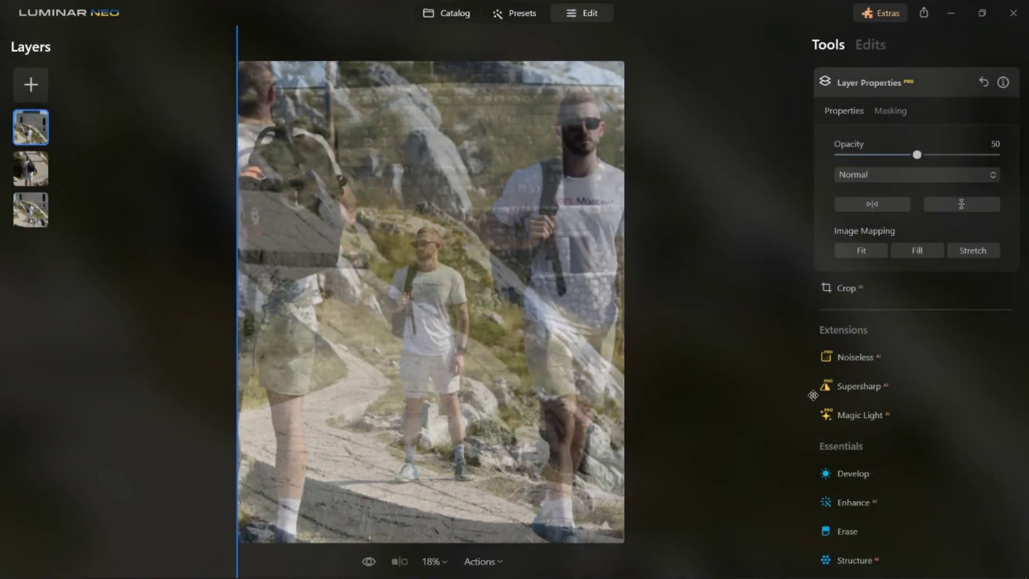
mouse_move(809, 391)
mouse_down()
mouse_move(799, 393)
mouse_move(808, 395)
mouse_up()
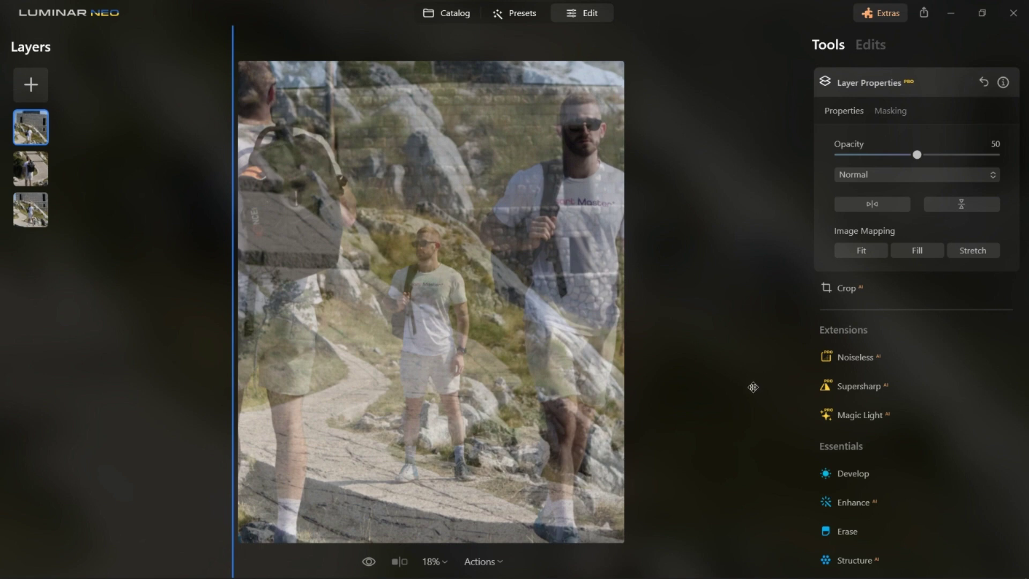
drag(622, 338, 626, 336)
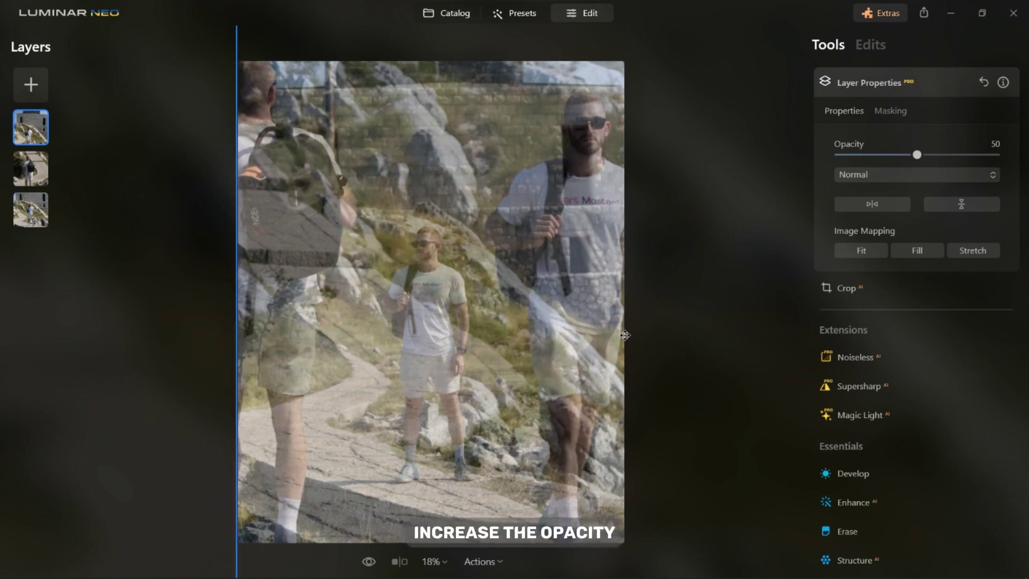
- Set the walking man layer's opacity to 100 and mask out its background with Portrait Background removal
drag(918, 155, 1022, 158)
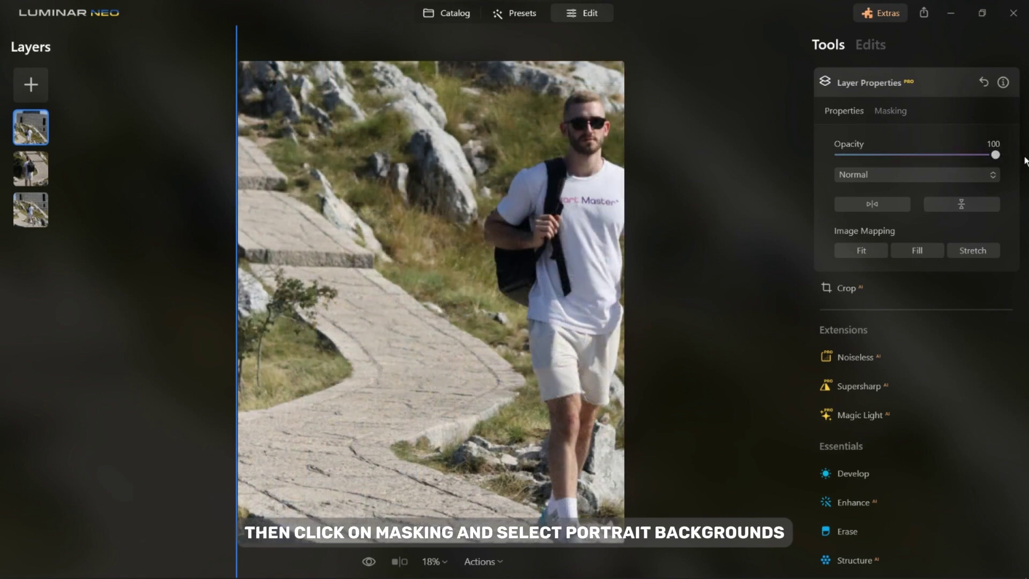
click(890, 112)
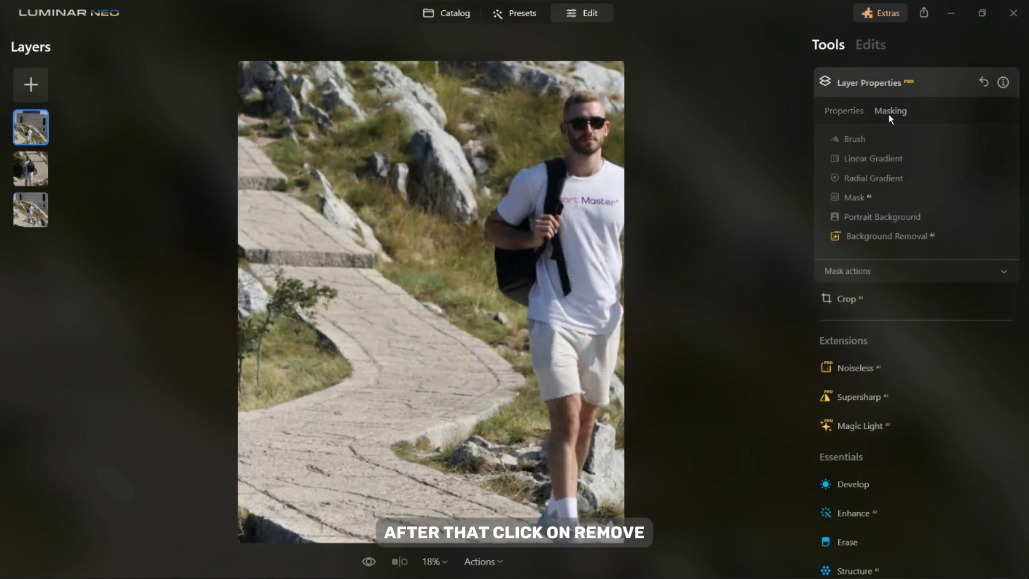
click(863, 224)
click(887, 168)
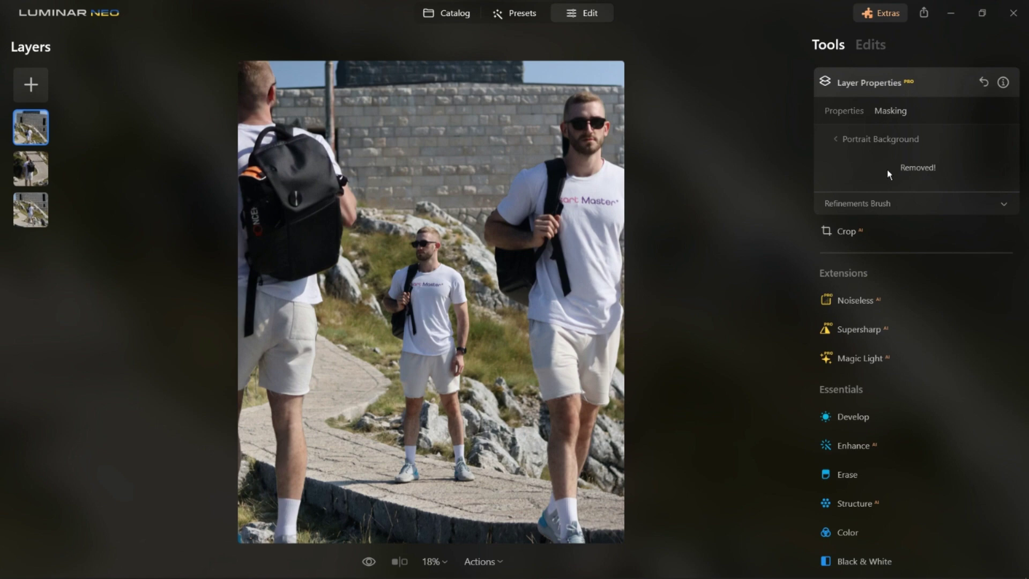
click(911, 88)
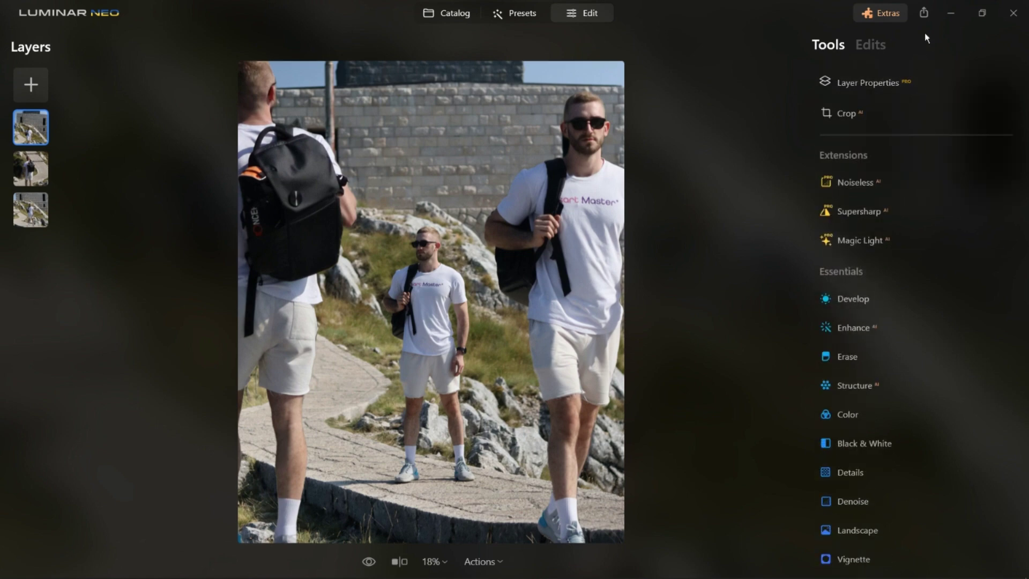
- Export the three-clone composite to the Desktop folder as a JPEG named 1 at actual size and quality 100
click(923, 12)
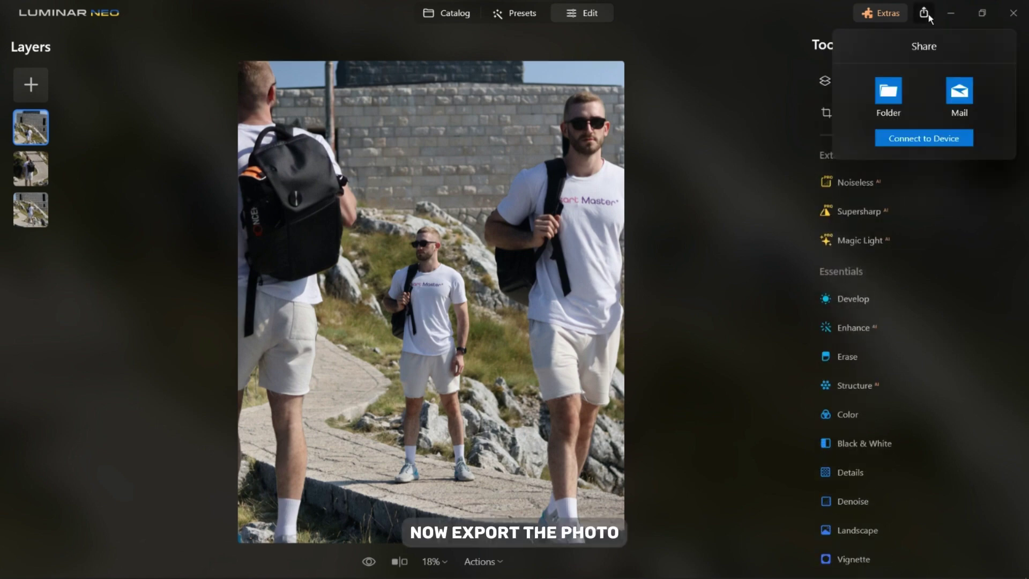
click(899, 80)
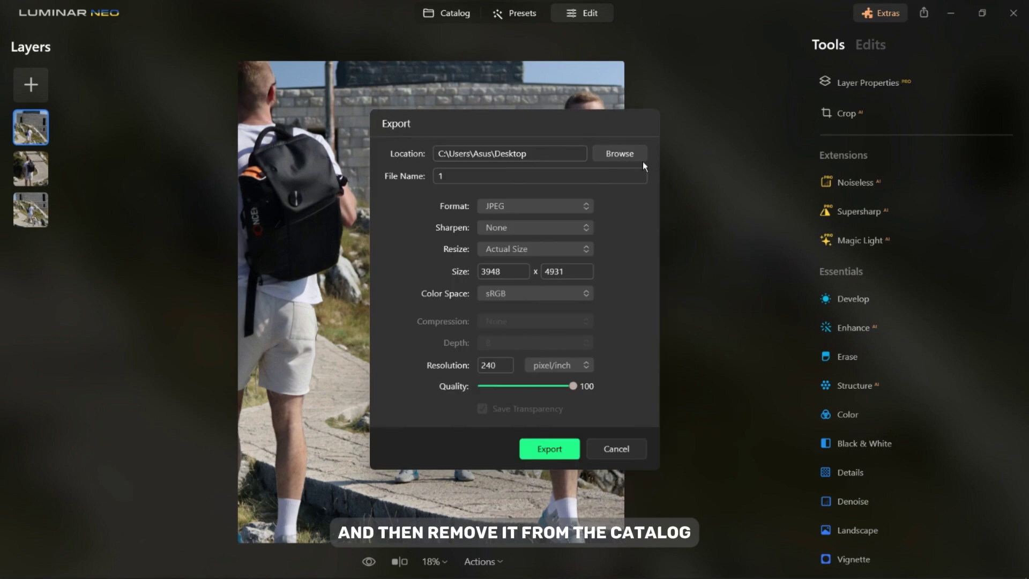
click(544, 449)
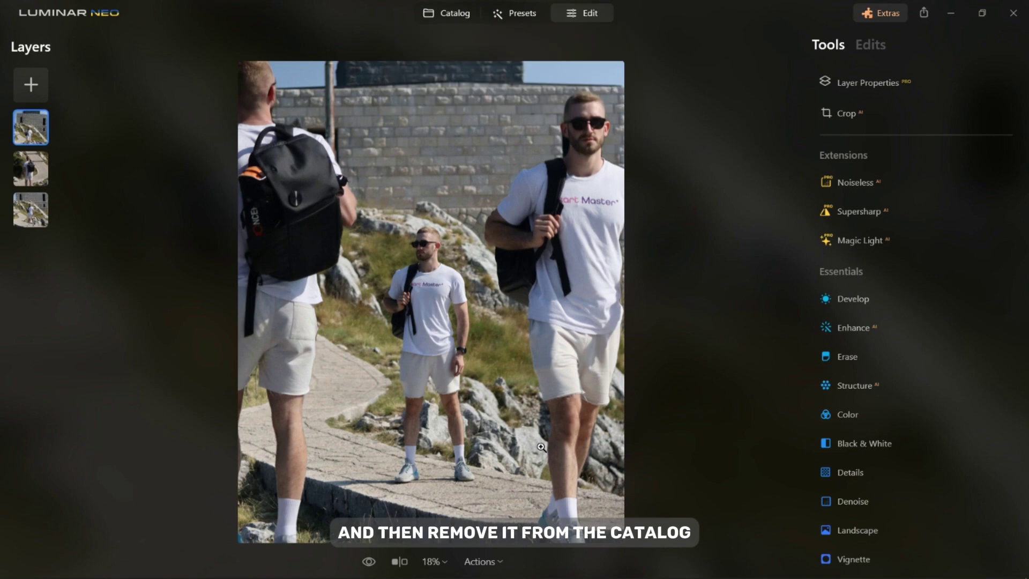
- Remove the layered clone photo from Single Image Edits in the catalog
click(447, 15)
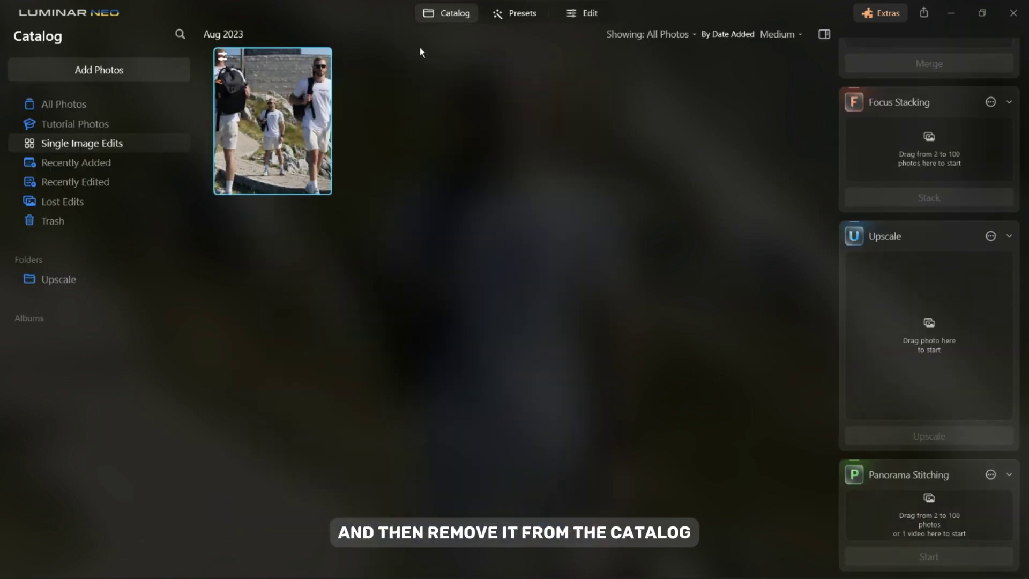
right_click(280, 112)
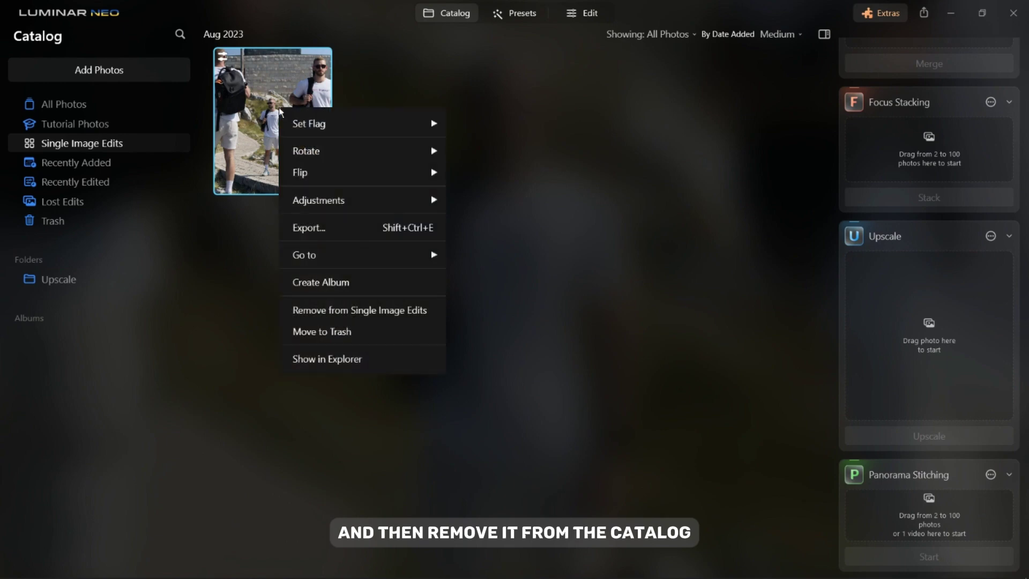
click(374, 311)
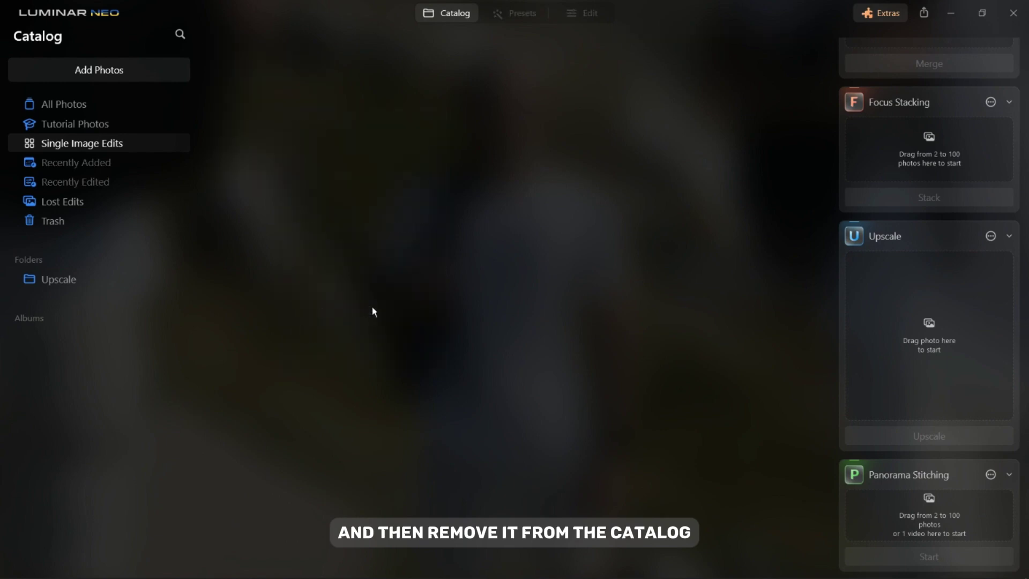
- Add the exported photo 1 from the Desktop to the catalog and open it for editing
click(110, 76)
click(129, 112)
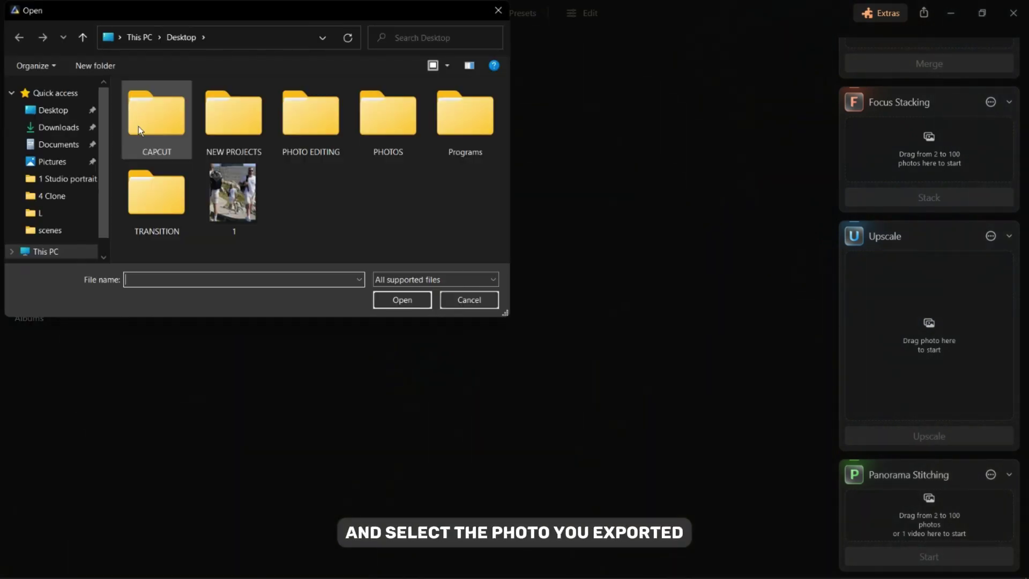
double_click(207, 191)
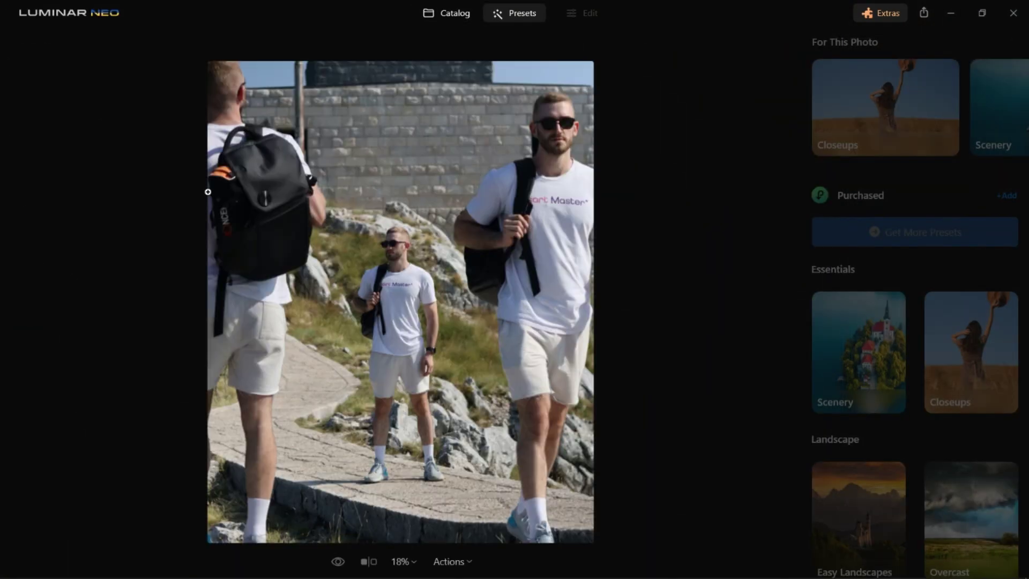
click(584, 19)
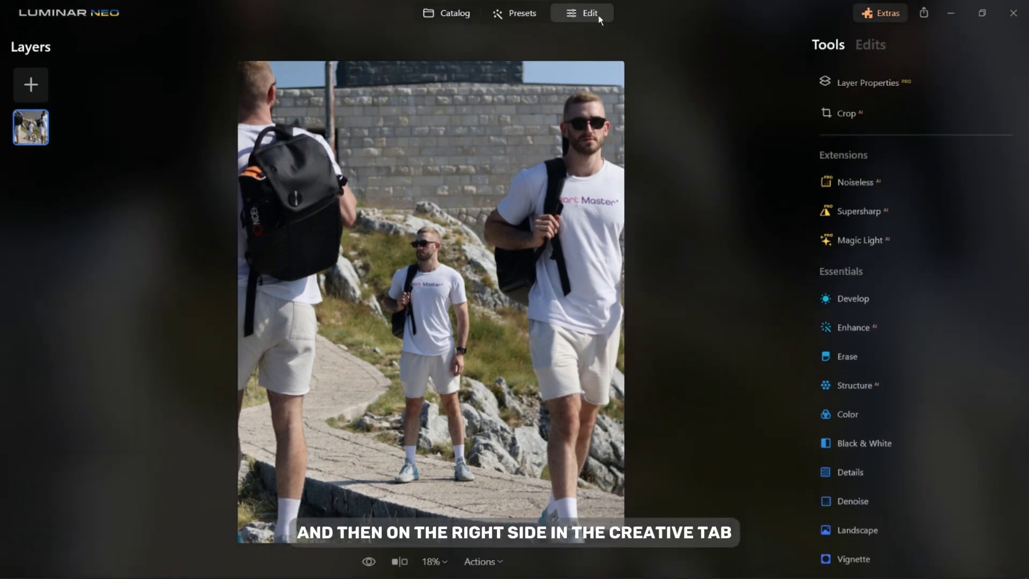
- Apply a Twisted blur with amount 100 and place its center at the neck of the man in the middle
scroll(943, 290, down, 3)
scroll(943, 290, down, 5)
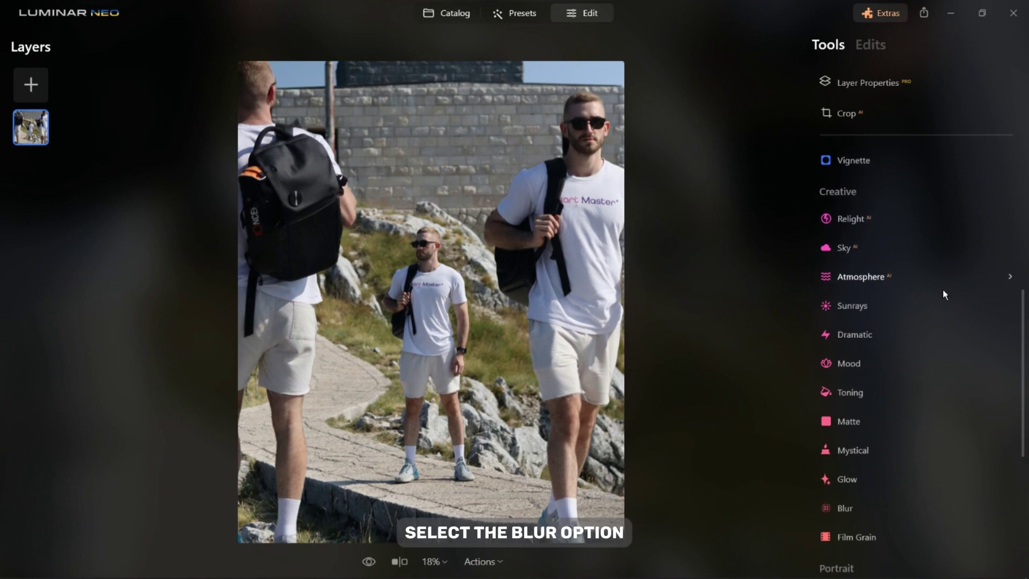
click(852, 425)
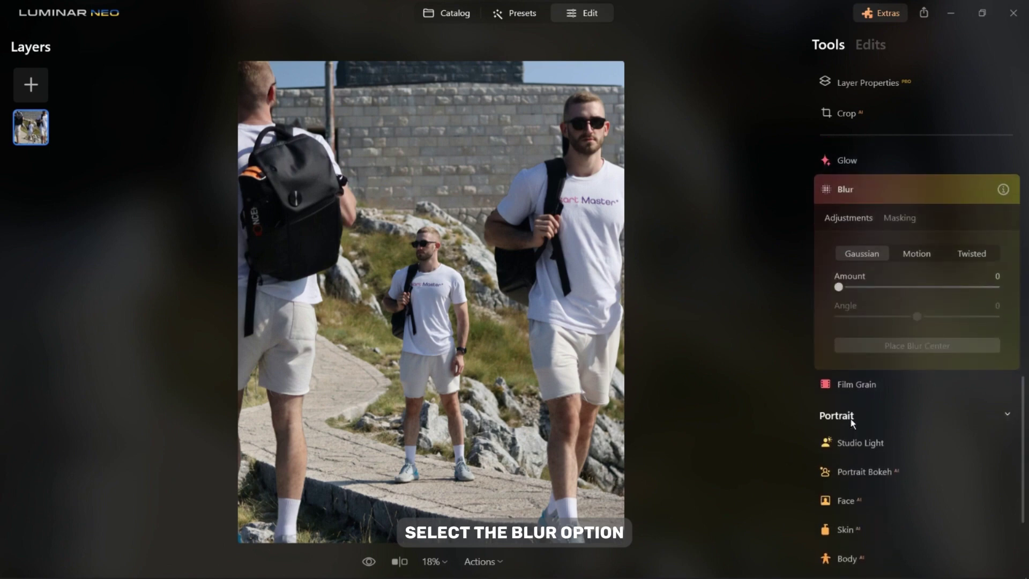
click(965, 253)
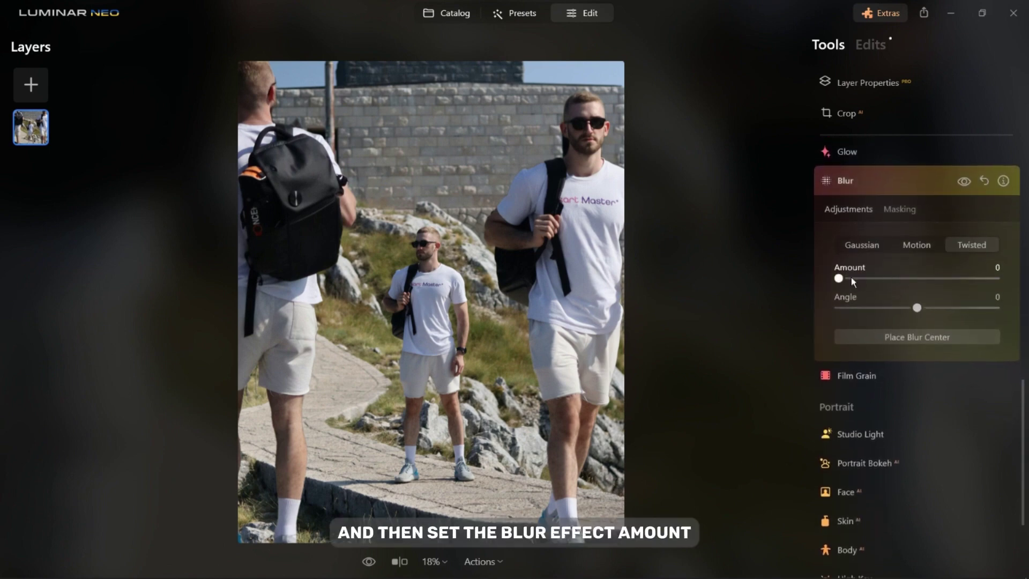
drag(873, 280, 1000, 286)
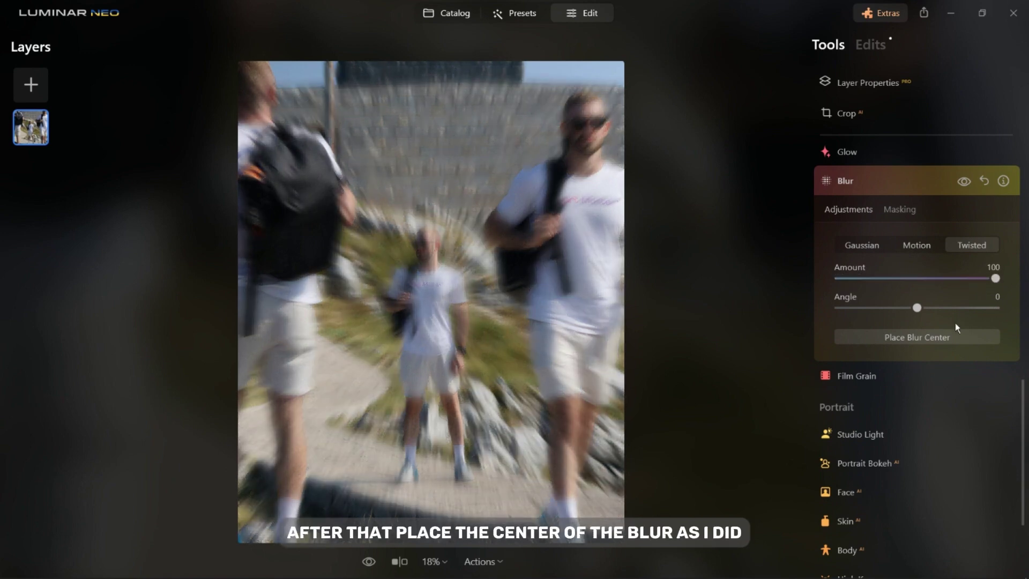
click(938, 338)
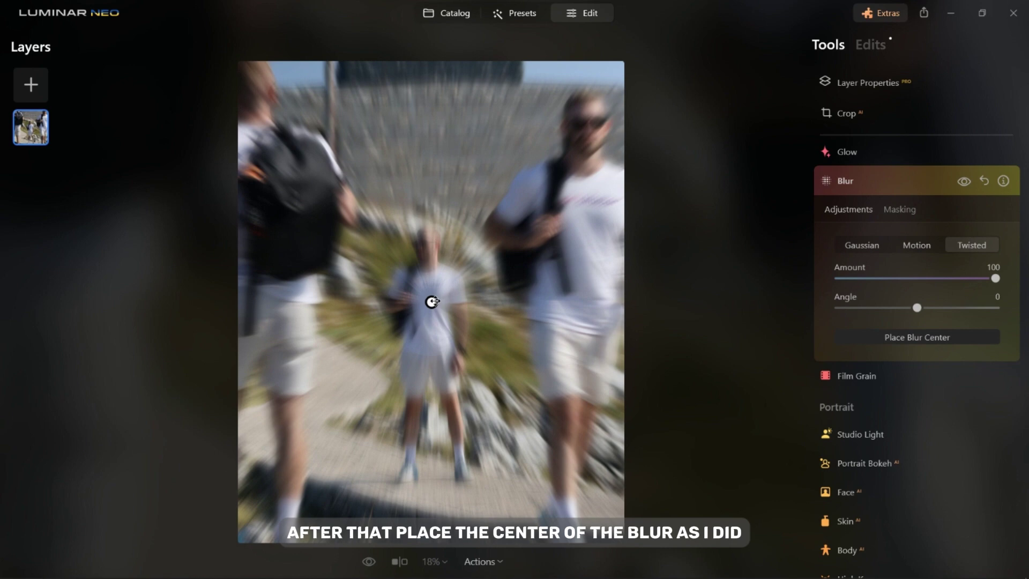
drag(432, 302, 429, 252)
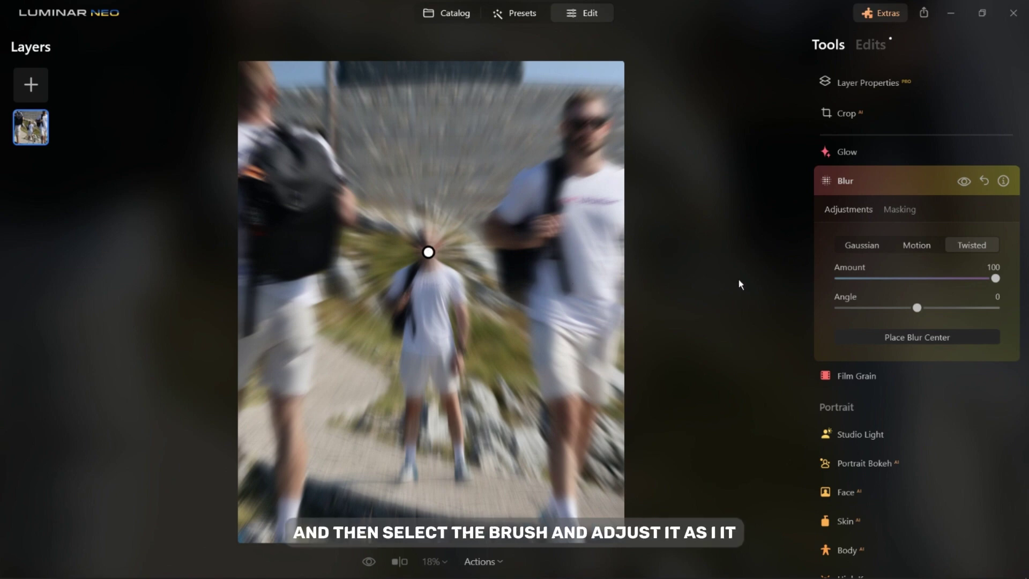
- Paint the blur mask over only the two outer walking men with a brush of size 60, softness 42 and strength 100
click(911, 209)
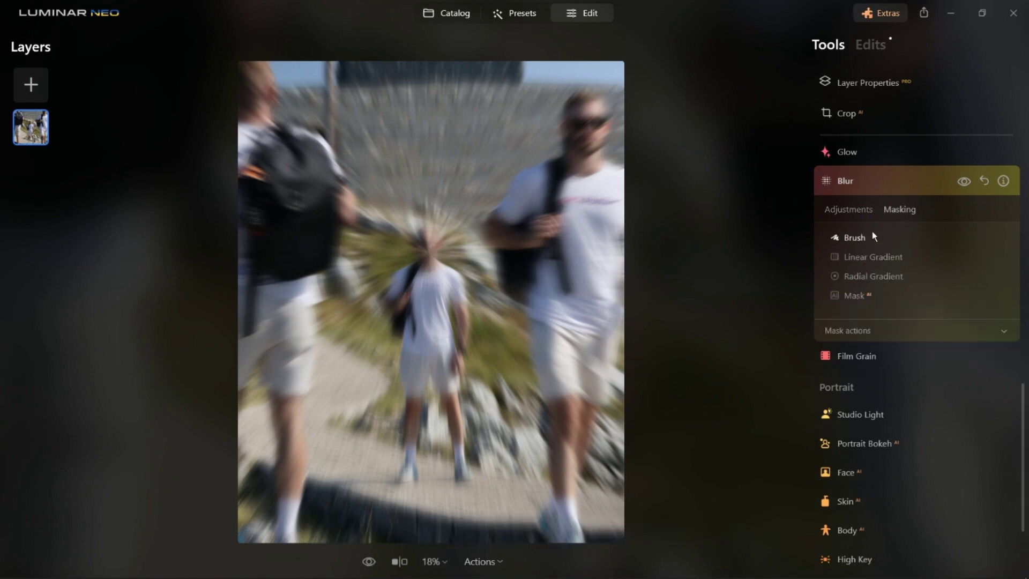
click(856, 237)
drag(856, 298, 899, 298)
mouse_move(839, 327)
mouse_down()
mouse_move(911, 327)
mouse_move(882, 297)
mouse_up()
mouse_move(569, 295)
mouse_down()
mouse_move(566, 230)
mouse_move(542, 252)
mouse_move(545, 276)
mouse_move(526, 276)
mouse_move(517, 248)
mouse_move(559, 187)
mouse_move(611, 214)
mouse_move(564, 304)
mouse_up()
drag(882, 298, 858, 297)
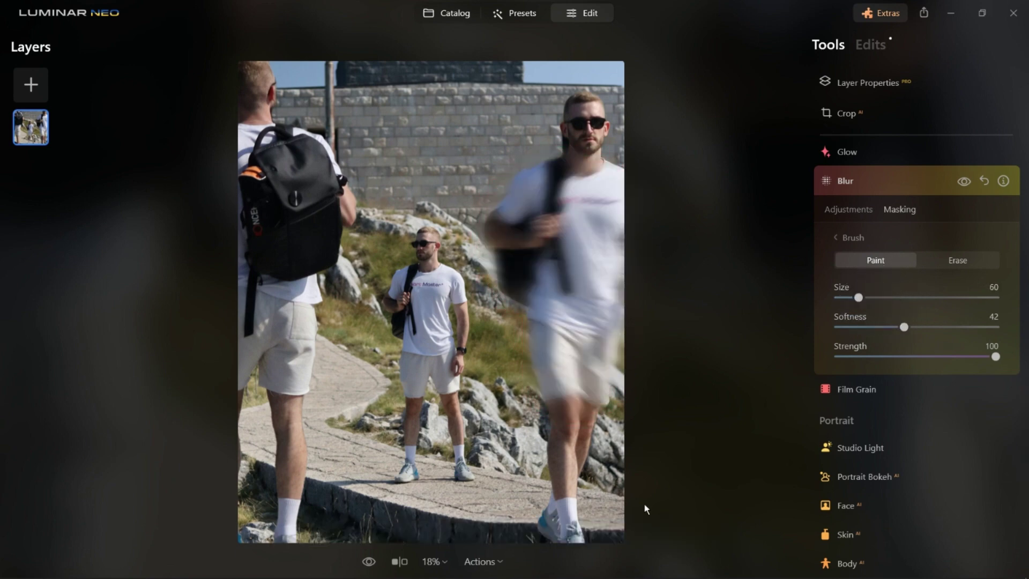
mouse_move(579, 531)
mouse_down()
mouse_move(547, 534)
mouse_move(585, 412)
mouse_move(569, 366)
mouse_move(594, 211)
mouse_move(579, 112)
mouse_up()
mouse_move(260, 80)
mouse_down()
mouse_move(338, 198)
mouse_move(315, 272)
mouse_move(287, 505)
mouse_move(268, 168)
mouse_move(312, 203)
mouse_up()
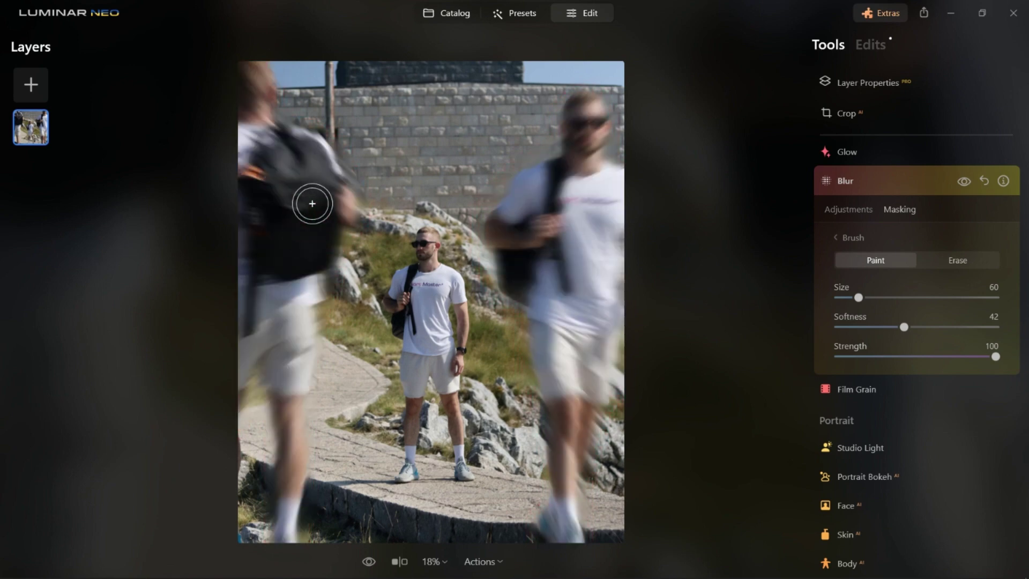
click(852, 180)
- Darken the photo's edges with a Vignette amount of -63
scroll(848, 191, up, 8)
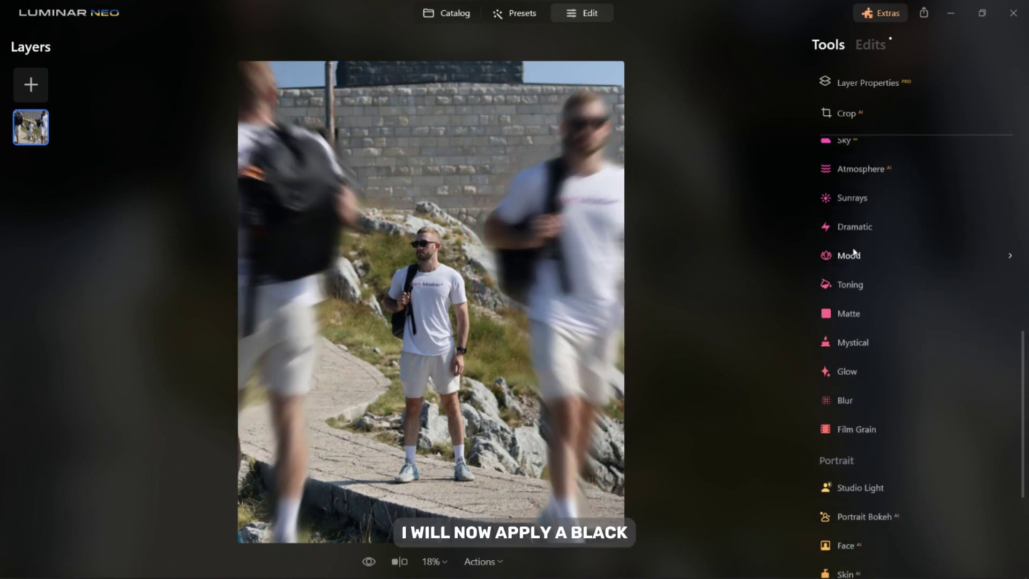
scroll(873, 318, up, 1)
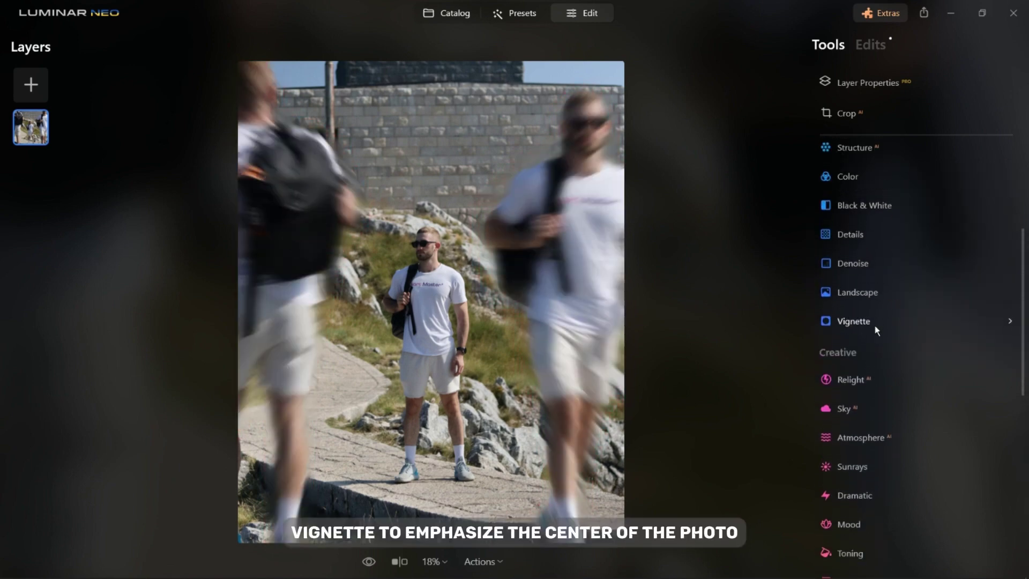
click(874, 324)
drag(917, 397, 864, 411)
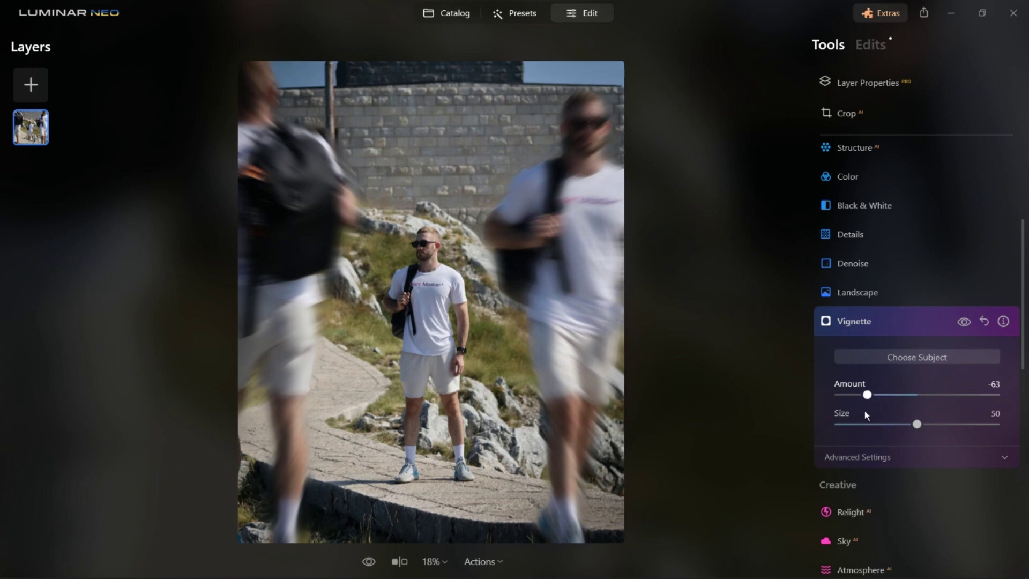
click(884, 330)
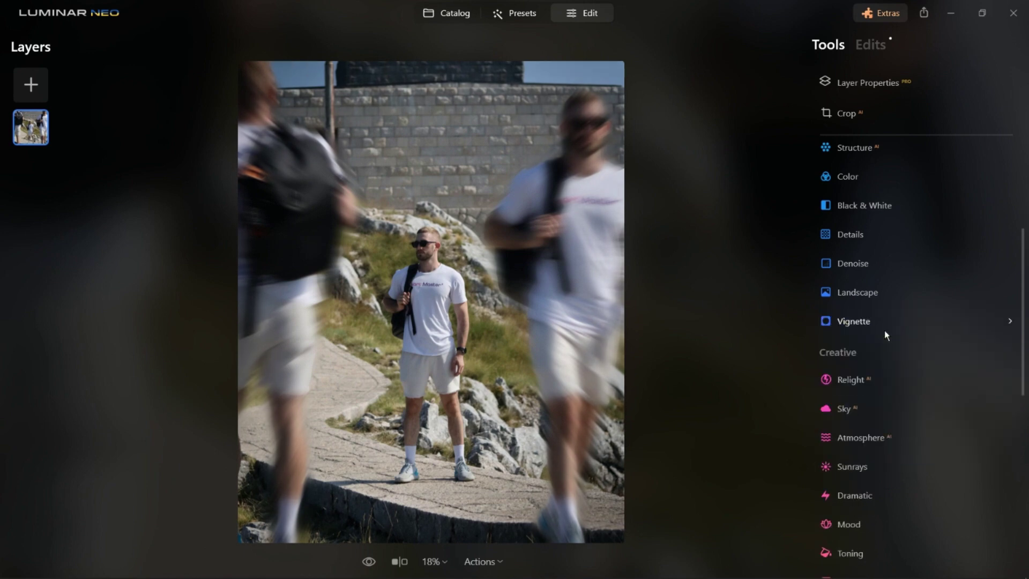
- Add the dark blue-to-red Light Leaks image as an overlay layer and set its opacity to 36
click(41, 92)
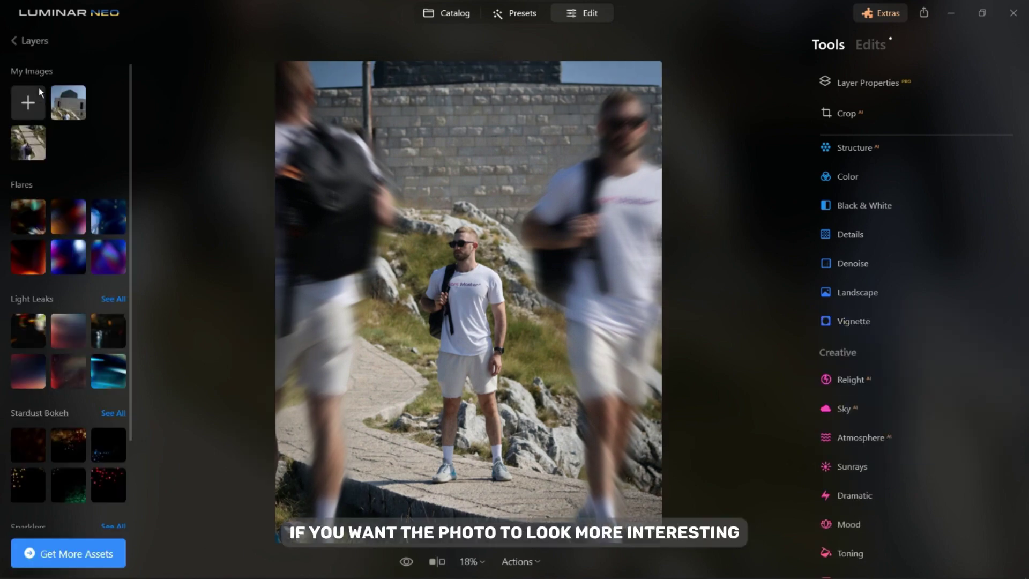
click(21, 372)
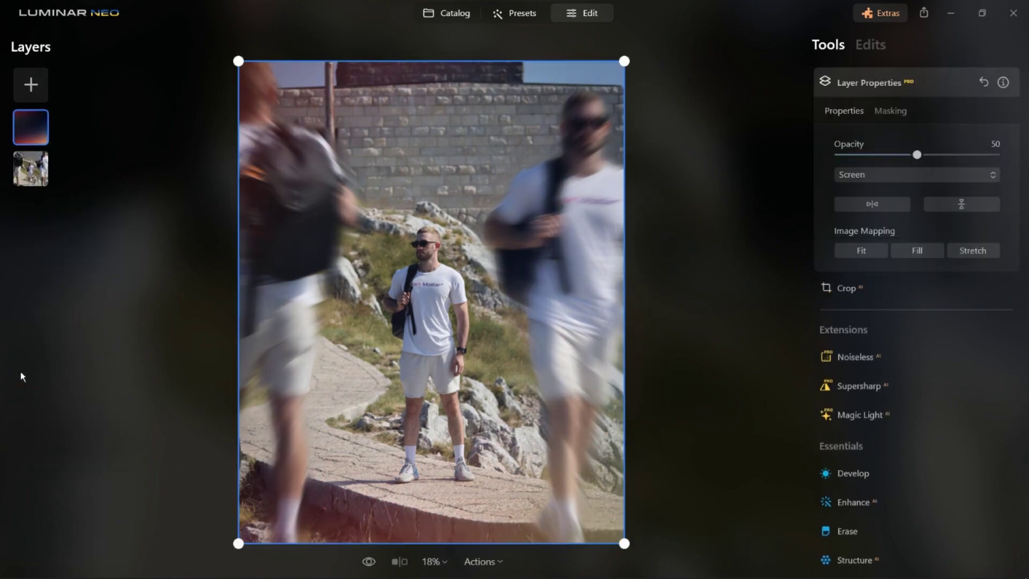
drag(916, 159, 896, 161)
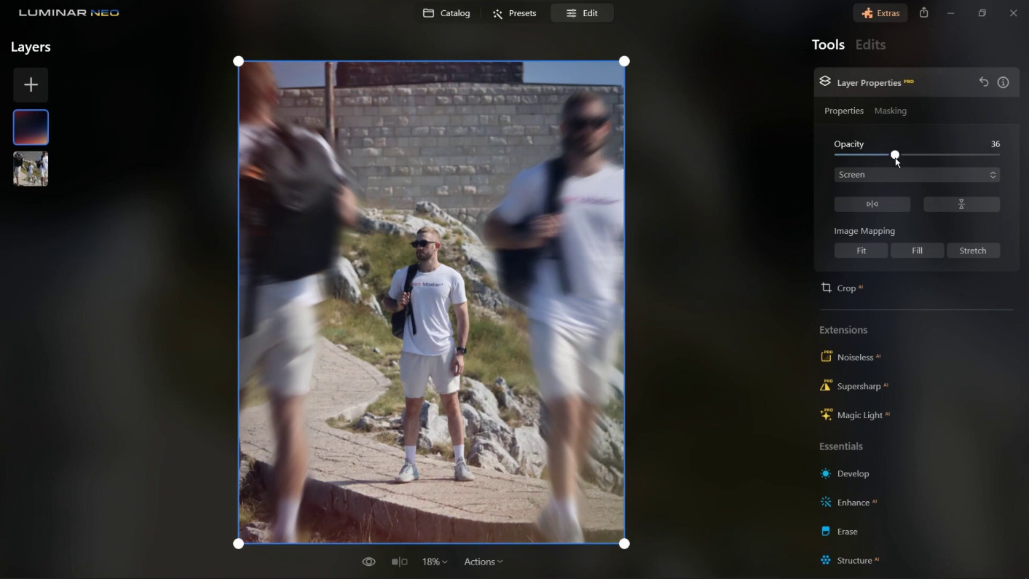
click(942, 88)
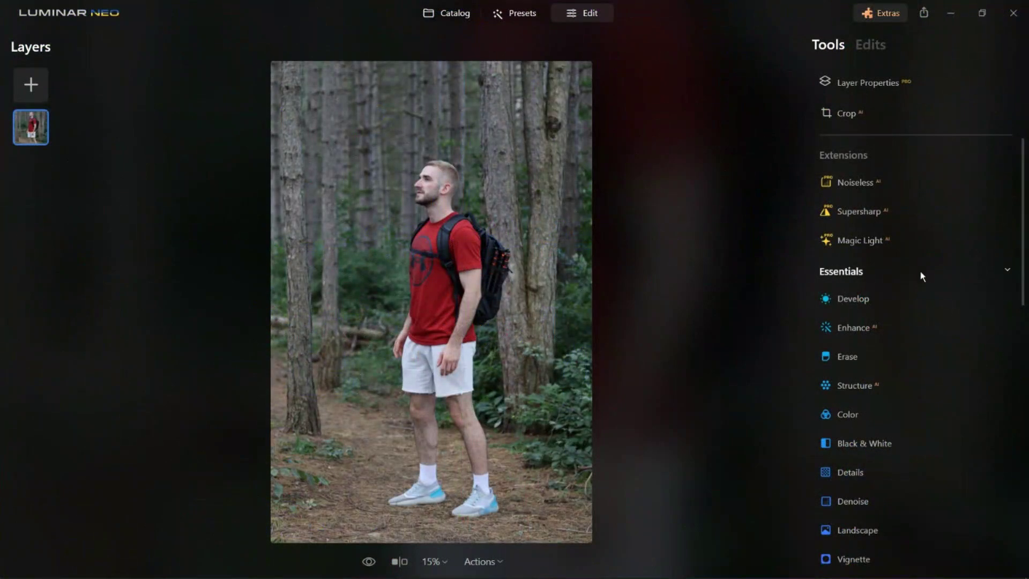
- Apply the Matte effect to the forest photo with amount 41, fade 34 and contrast 44
scroll(924, 336, down, 6)
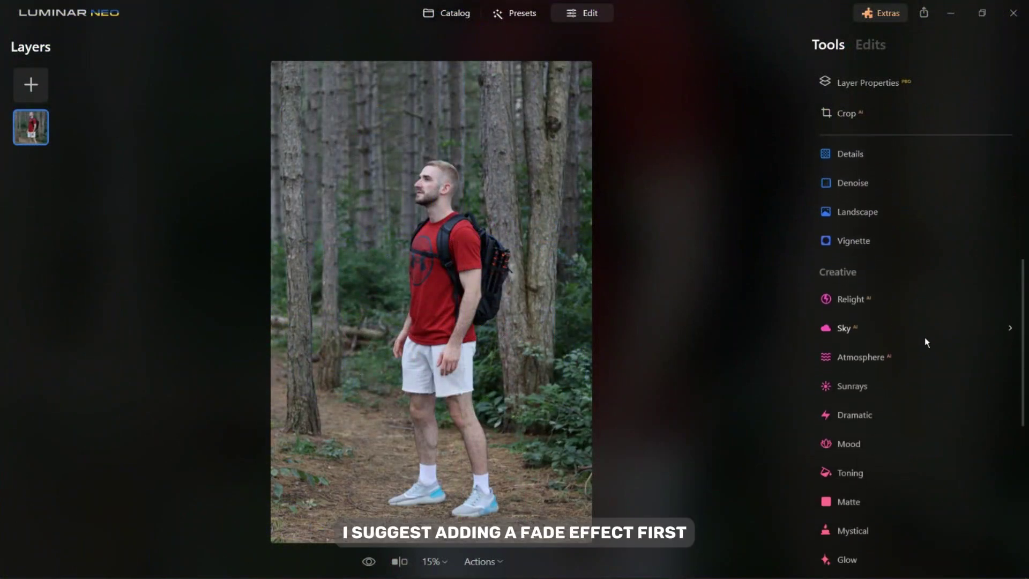
click(881, 497)
drag(850, 421, 902, 422)
click(879, 449)
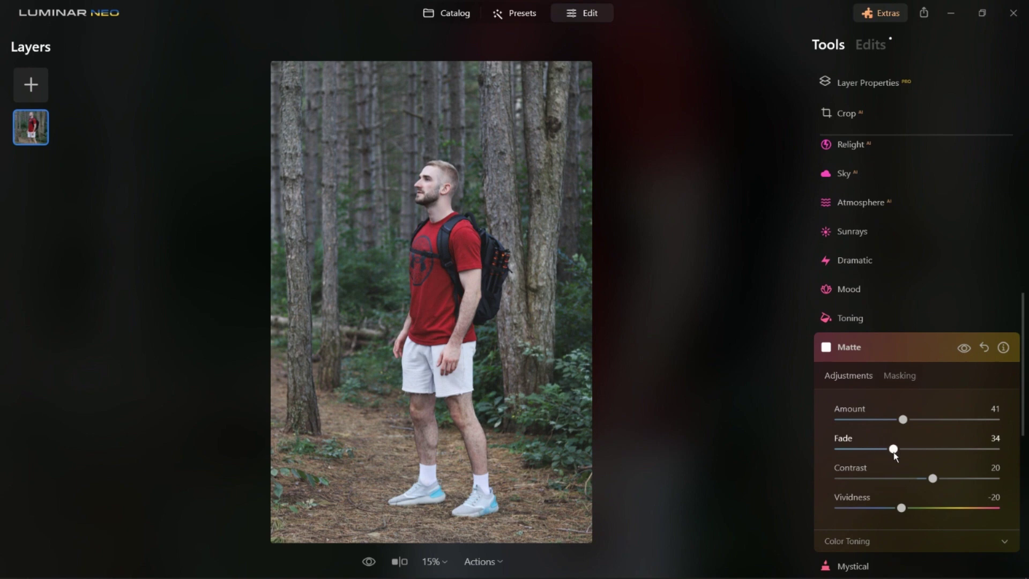
drag(933, 478, 954, 480)
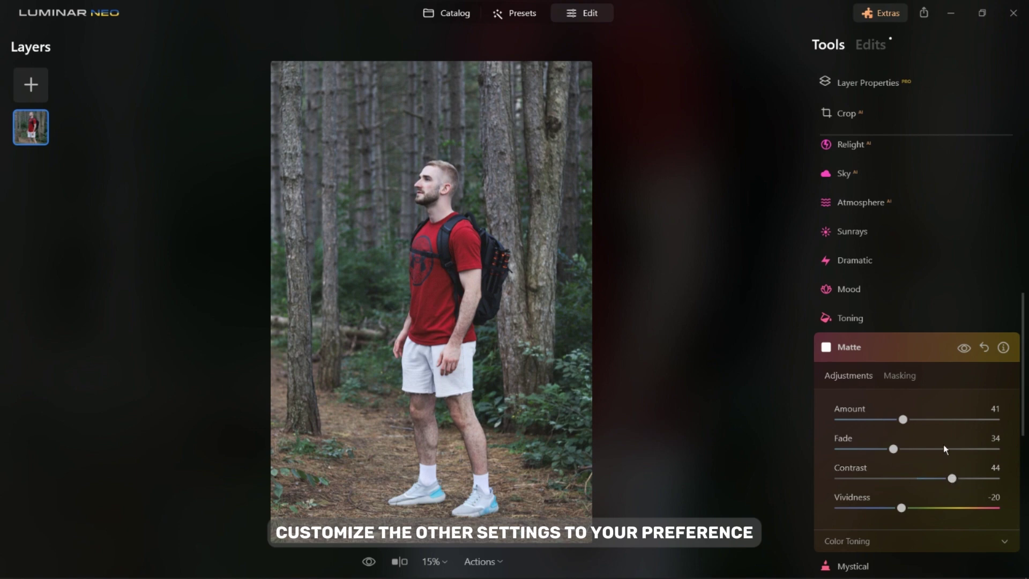
click(899, 354)
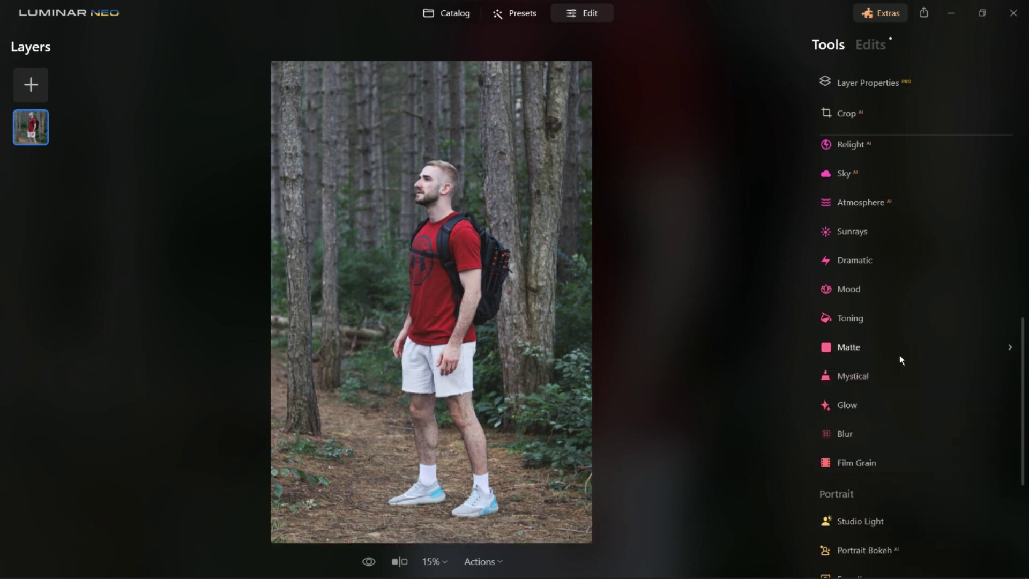
- Add Mist to the forest with Atmosphere, setting amount 33, depth 37 and lightness 93
click(900, 209)
drag(851, 299, 893, 330)
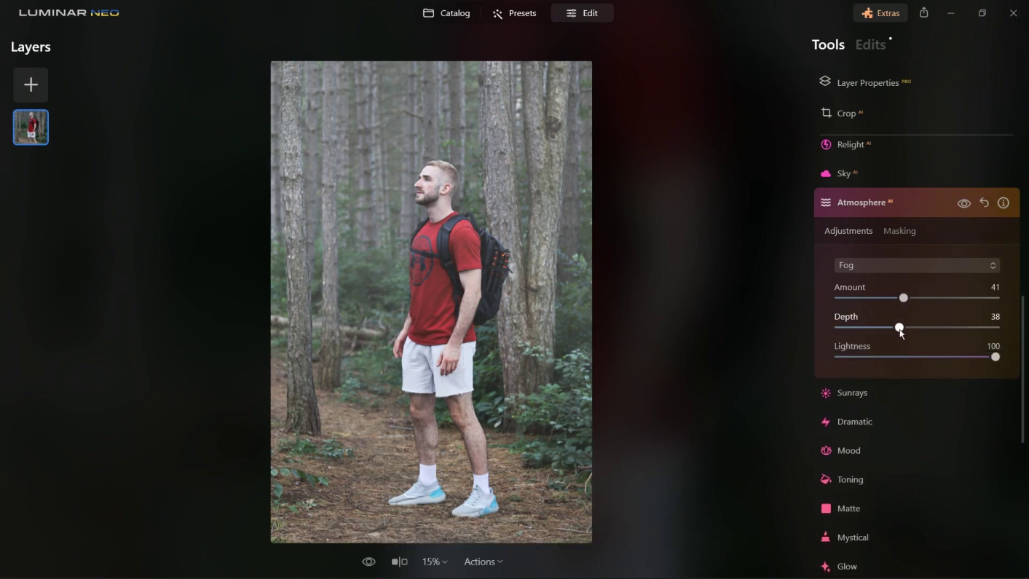
click(896, 269)
click(900, 332)
drag(902, 297, 899, 328)
drag(995, 357, 986, 358)
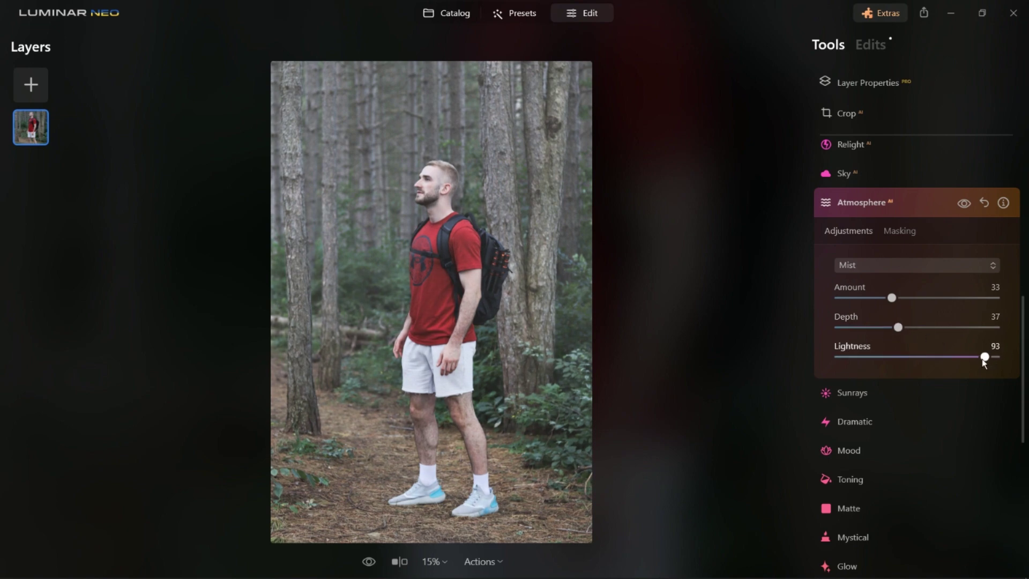
click(903, 202)
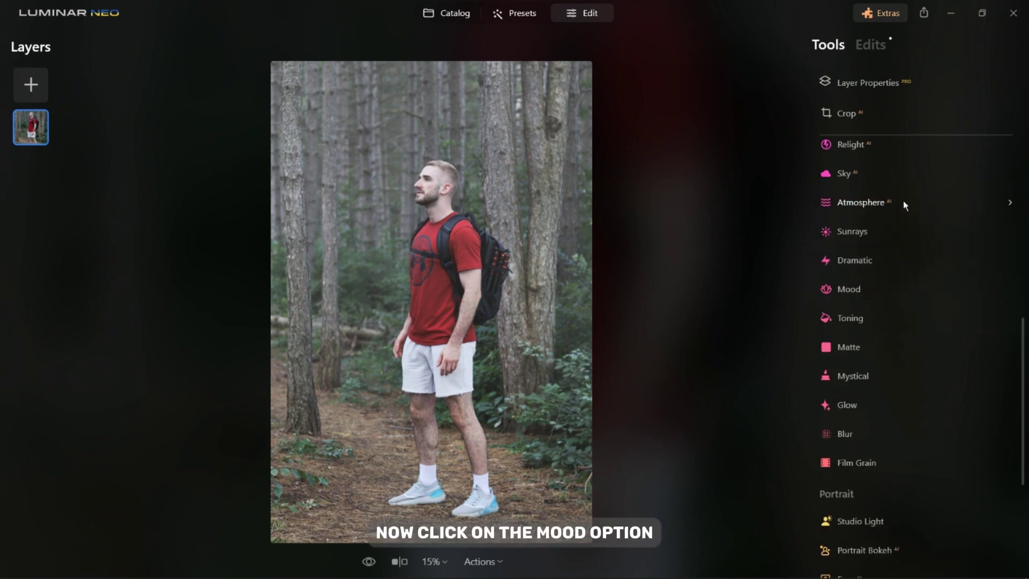
- Apply the Creative LUT Candlelight with Mood at amount 5, and compare the edited forest photo with the original
click(884, 288)
click(878, 352)
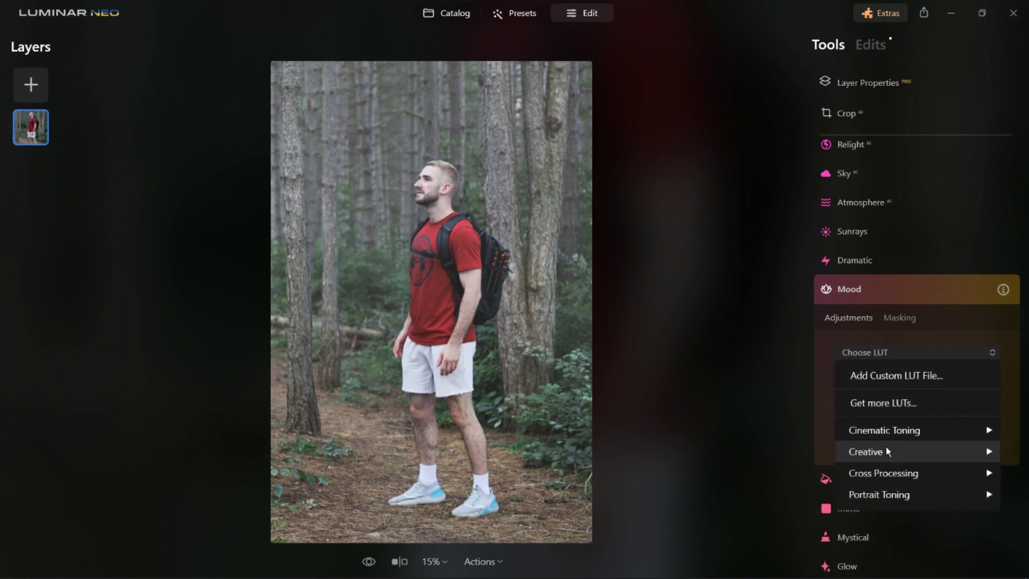
mouse_move(886, 450)
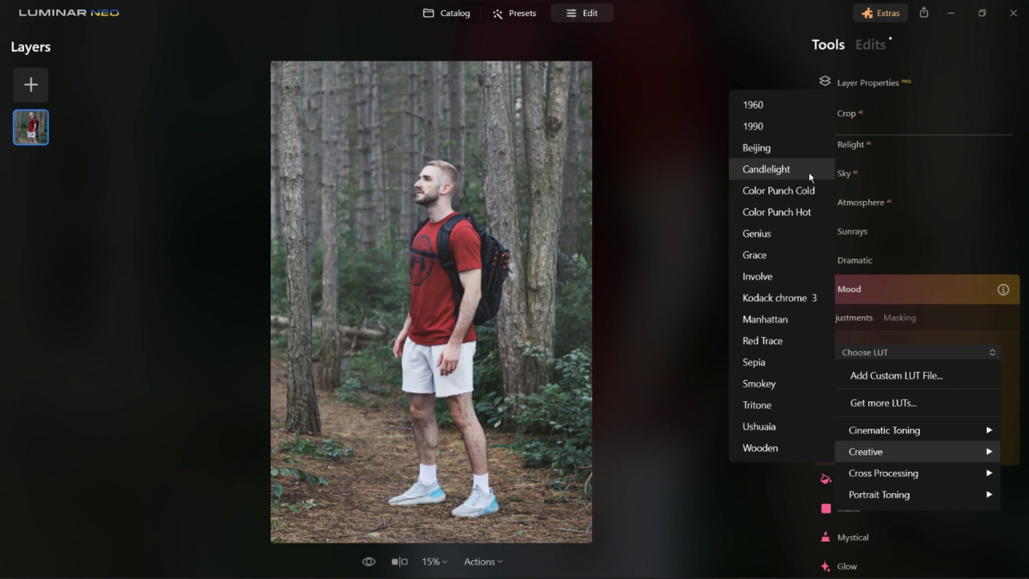
click(809, 172)
drag(892, 383, 848, 388)
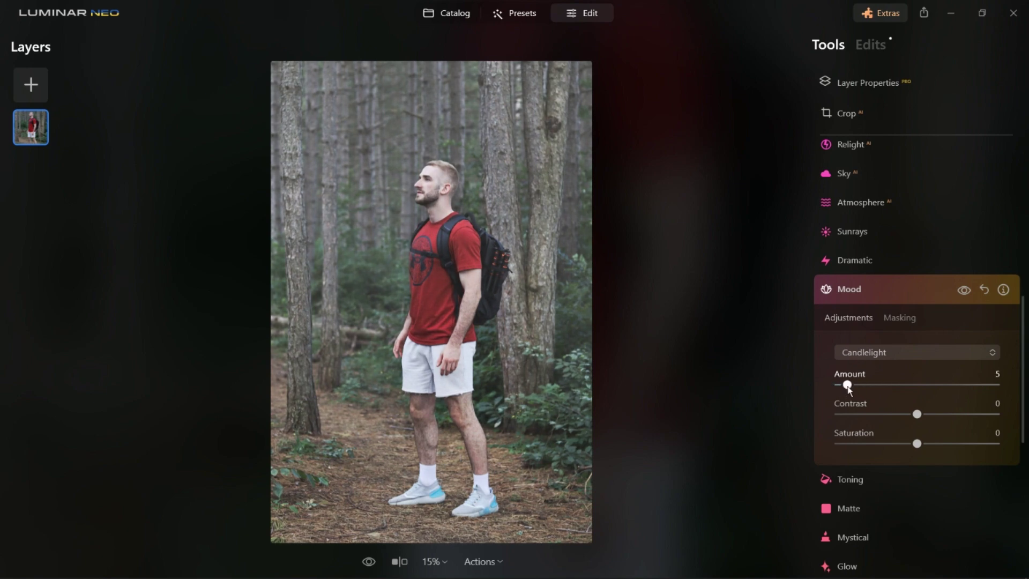
click(869, 294)
click(369, 561)
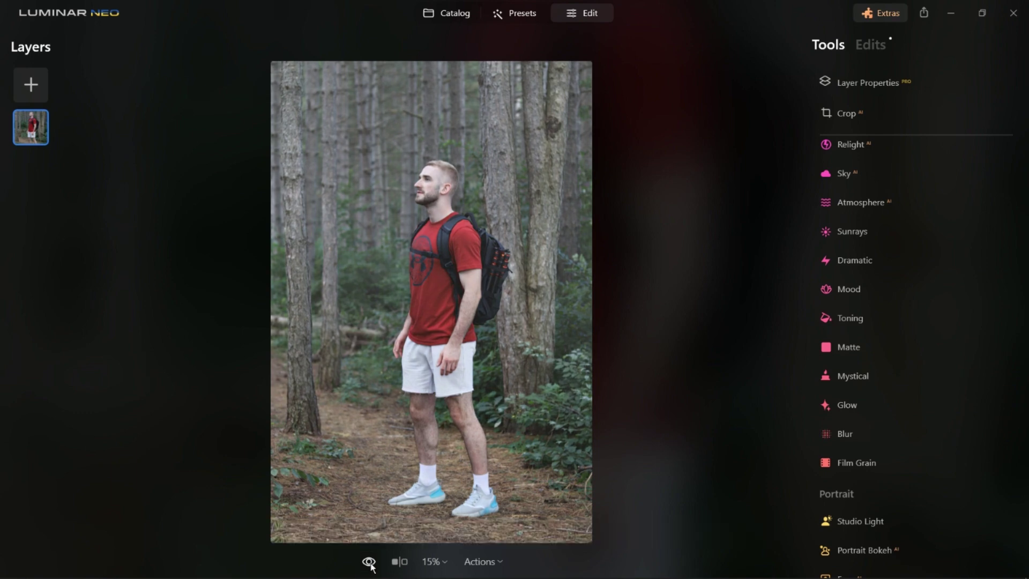
click(369, 562)
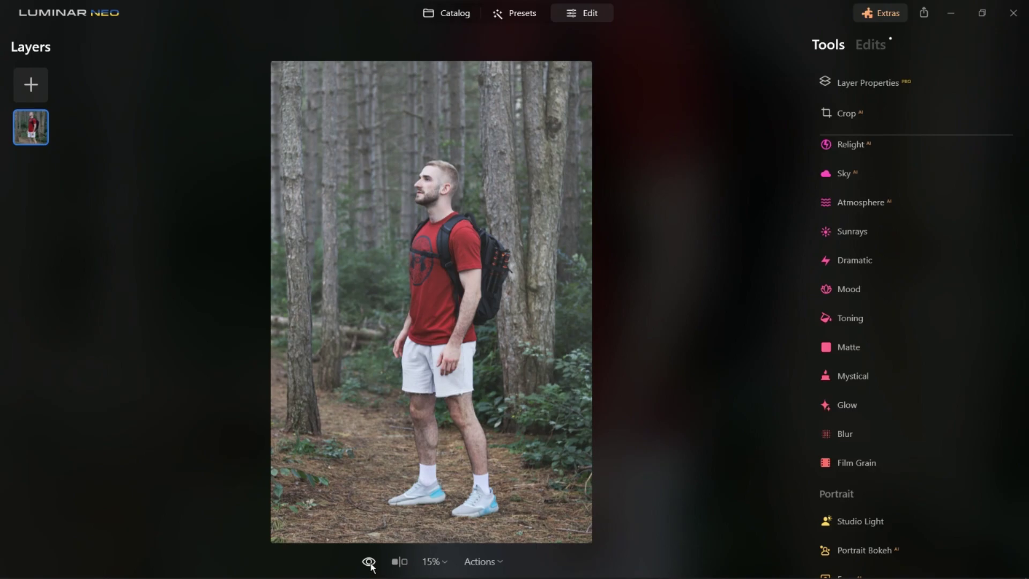